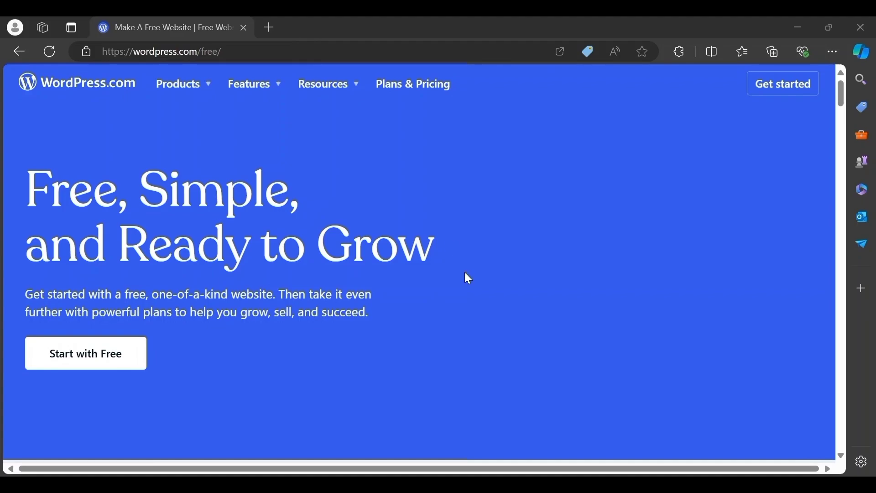
Look over the WordPress.com free website page and start the free site setup
scroll(158, 357, "down", 3)
scroll(158, 356, "up", 3)
scroll(183, 365, "down", 10)
scroll(327, 363, "up", 3)
scroll(319, 365, "down", 1)
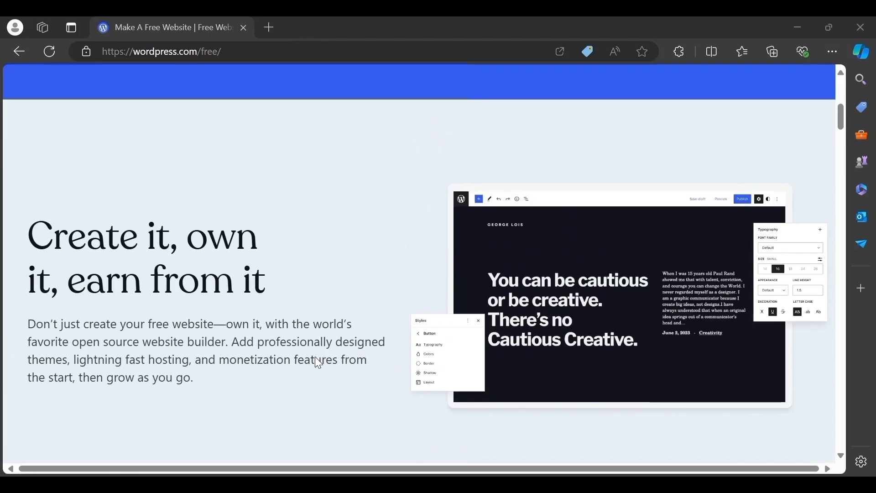
scroll(318, 362, "down", 8)
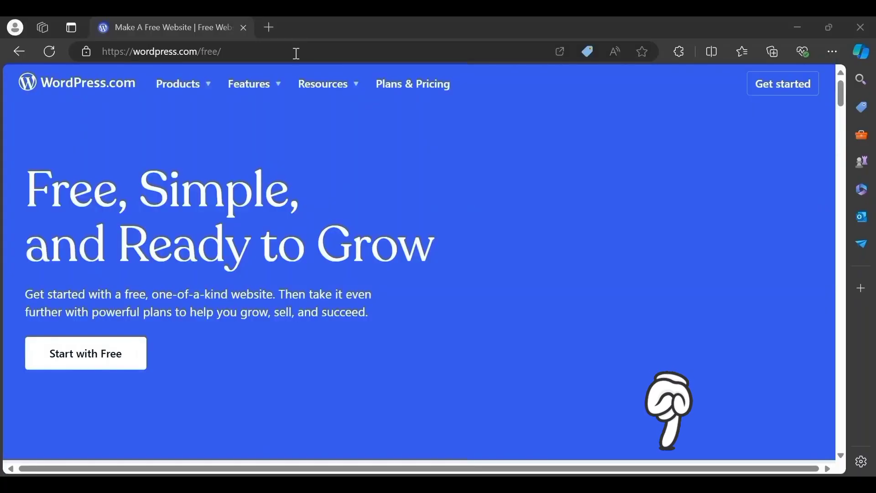
left_click(88, 366)
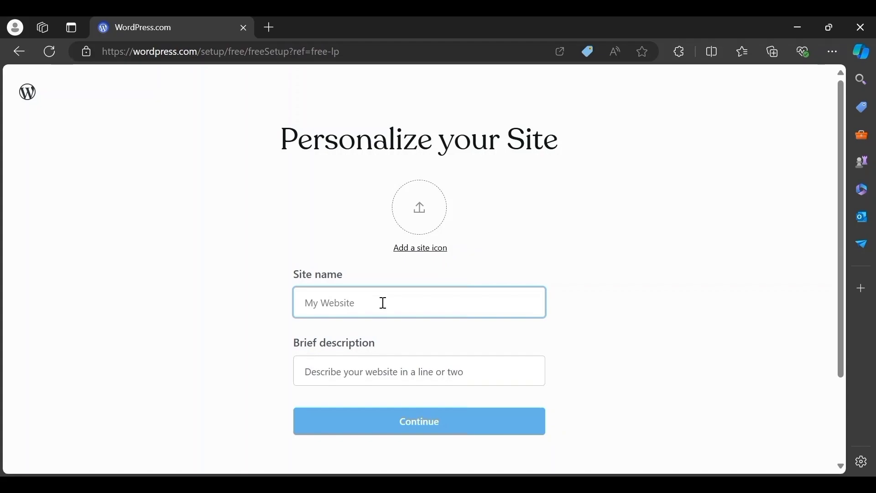
Name the site "programming stuff", describe it as "nothing to describe", and continue to the design selection
type("programming stuff")
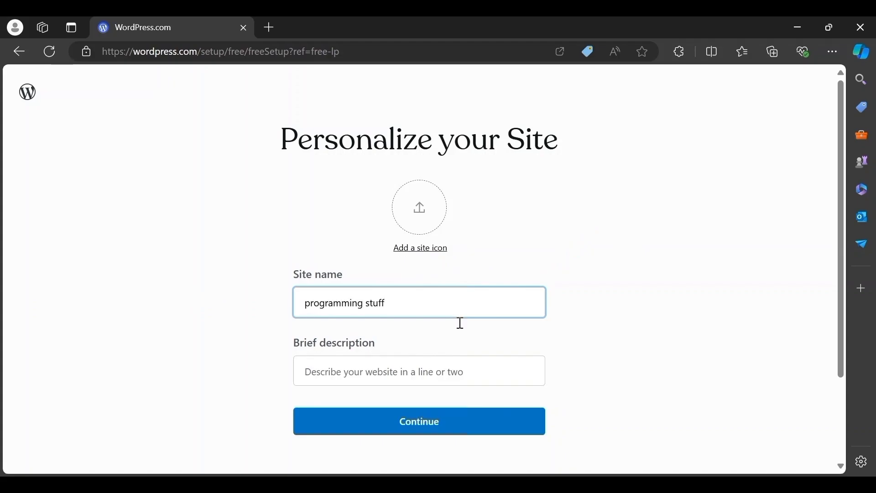
left_click(393, 368)
type("nothing to")
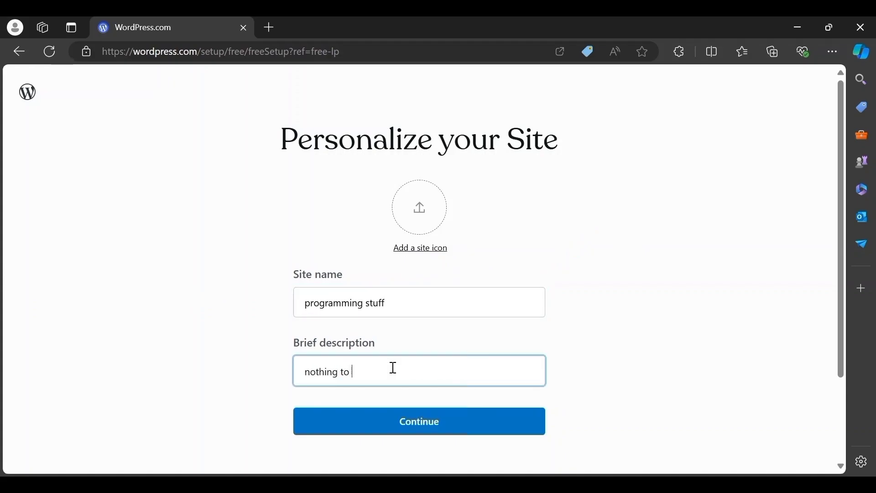
type(" describe")
left_click(311, 415)
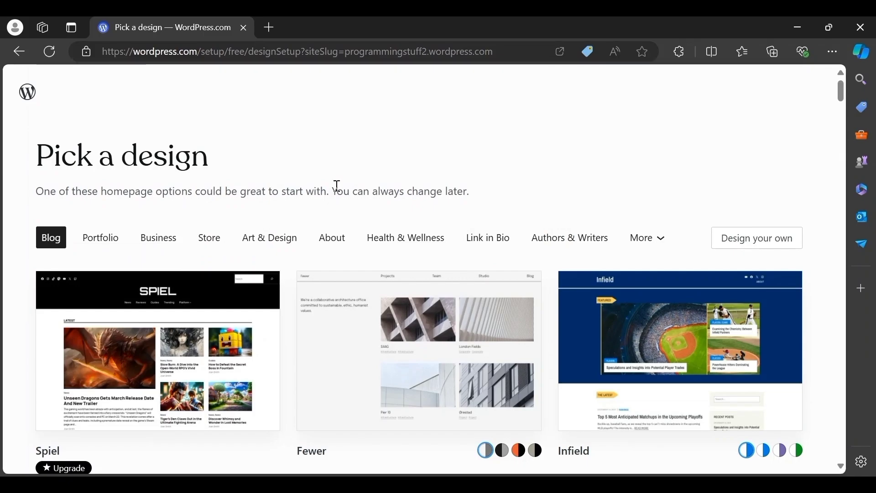
Examine the Link in Bio designs, the additional design categories and the Blog designs
left_click(488, 237)
left_click(640, 245)
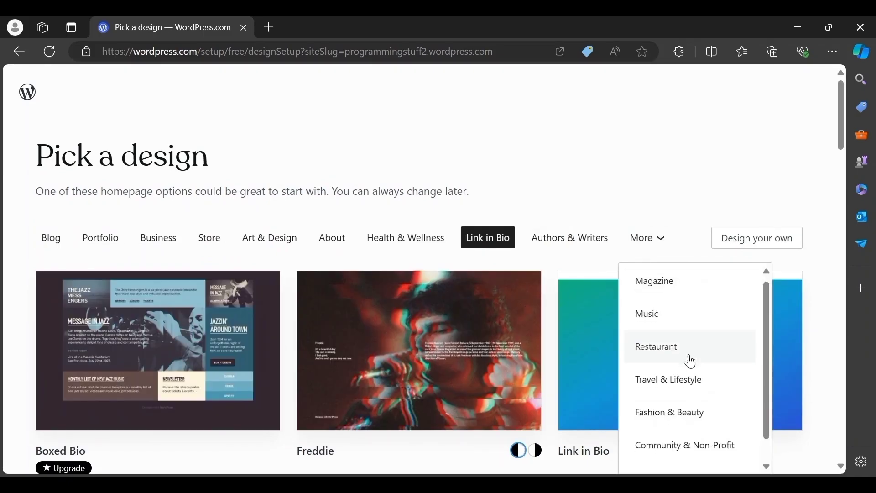
scroll(688, 361, "down", 1)
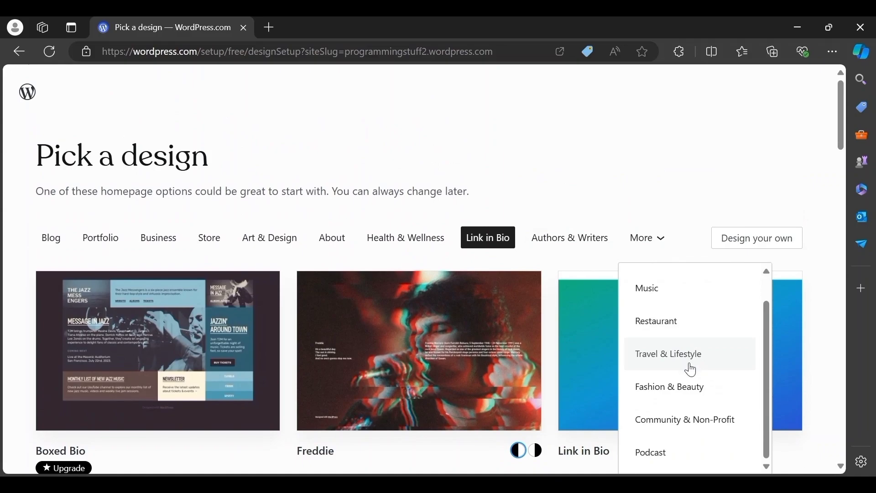
scroll(681, 406, "up", 1)
left_click(674, 181)
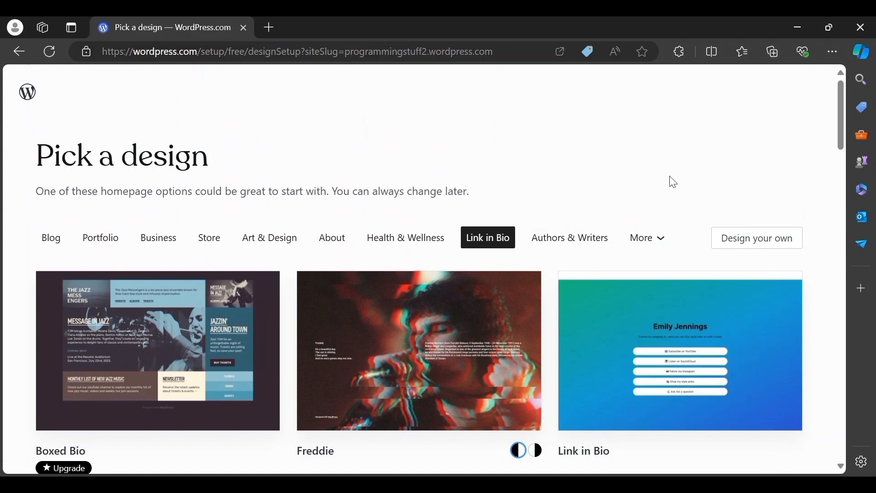
left_click(760, 246)
left_click(19, 51)
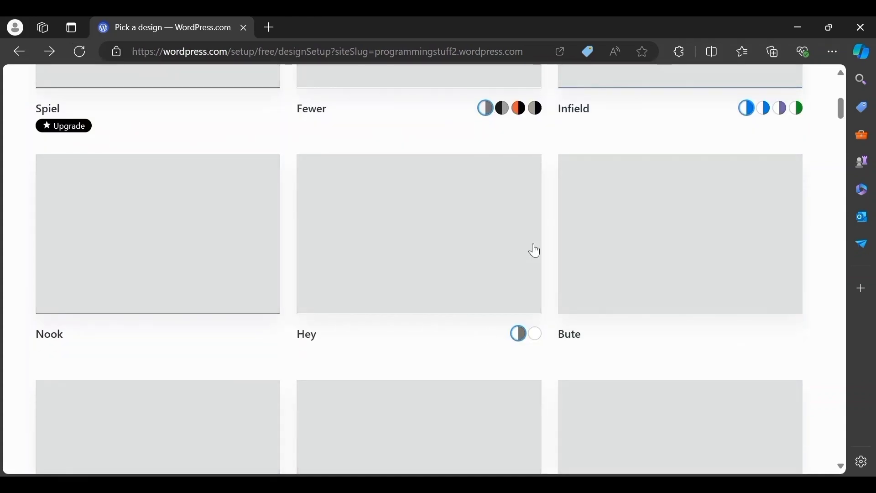
scroll(319, 293, "up", 5)
scroll(255, 299, "down", 3)
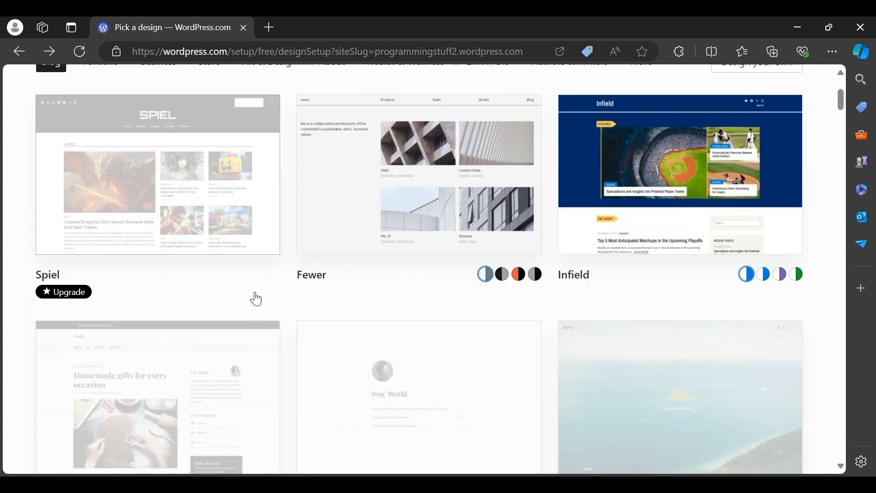
scroll(257, 299, "down", 4)
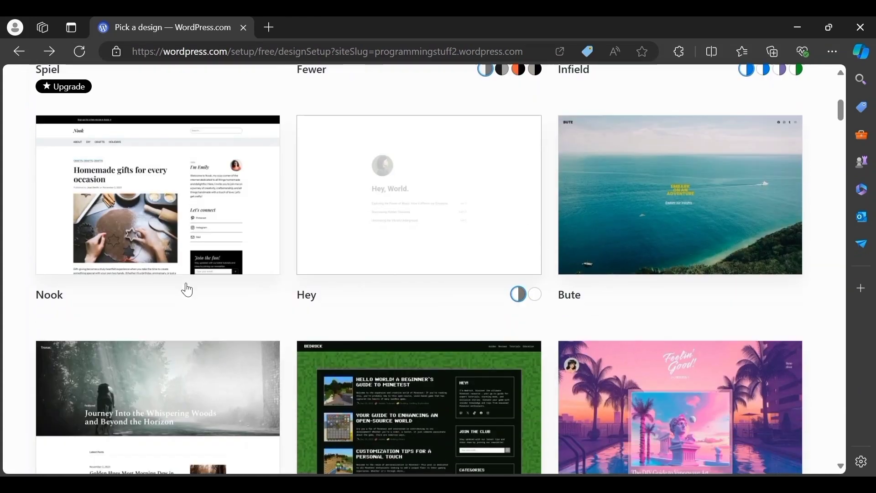
scroll(214, 334, "down", 6)
scroll(434, 336, "up", 14)
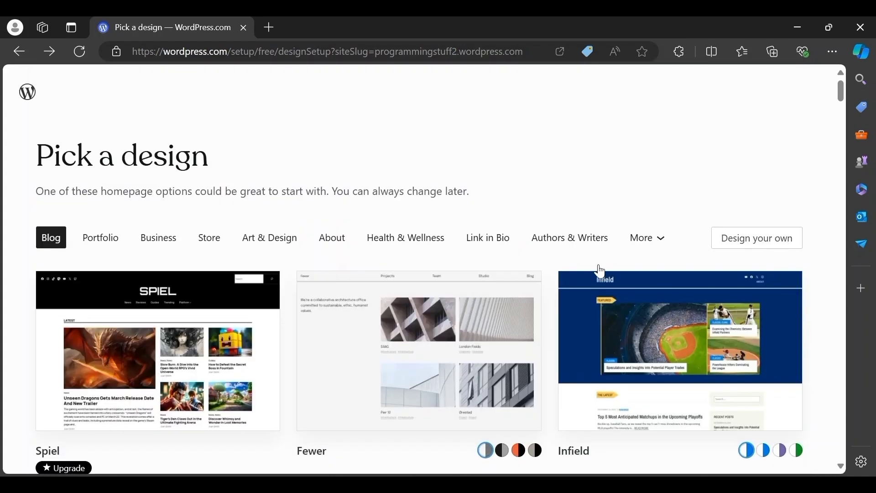
Choose to design your own homepage and check the blank preview at tablet and phone sizes, returning to desktop
left_click(724, 245)
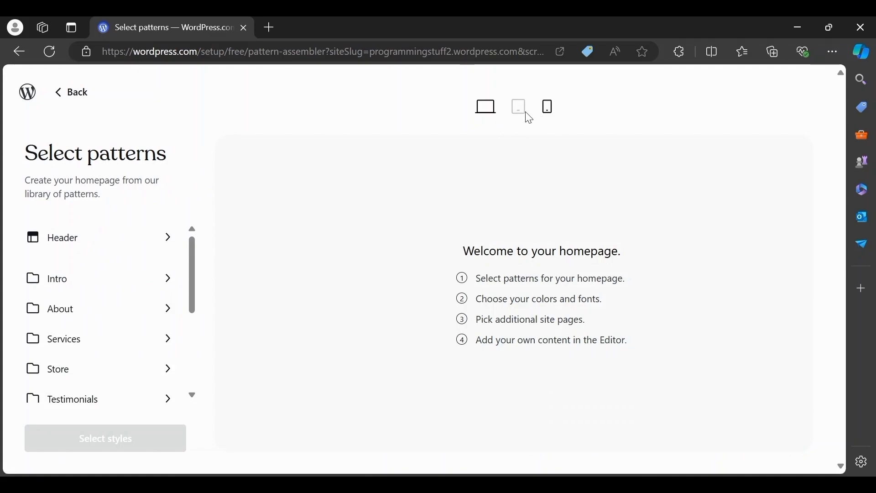
left_click(483, 112)
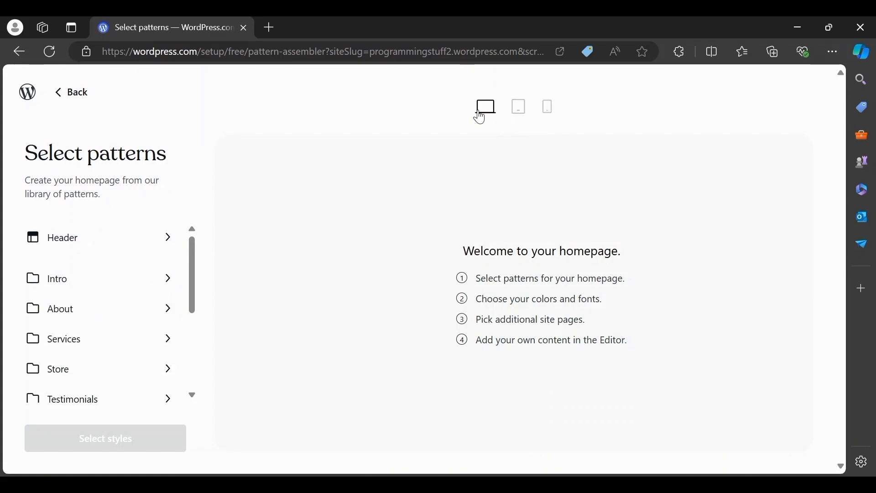
left_click(518, 112)
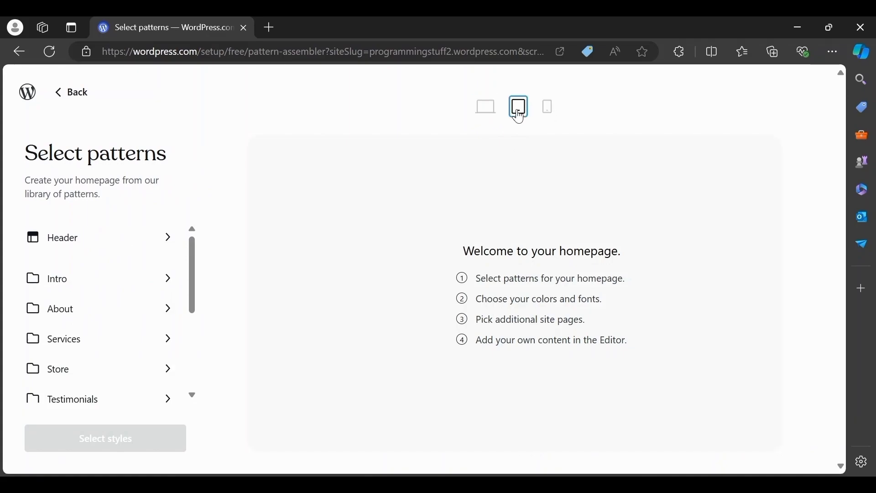
left_click(556, 115)
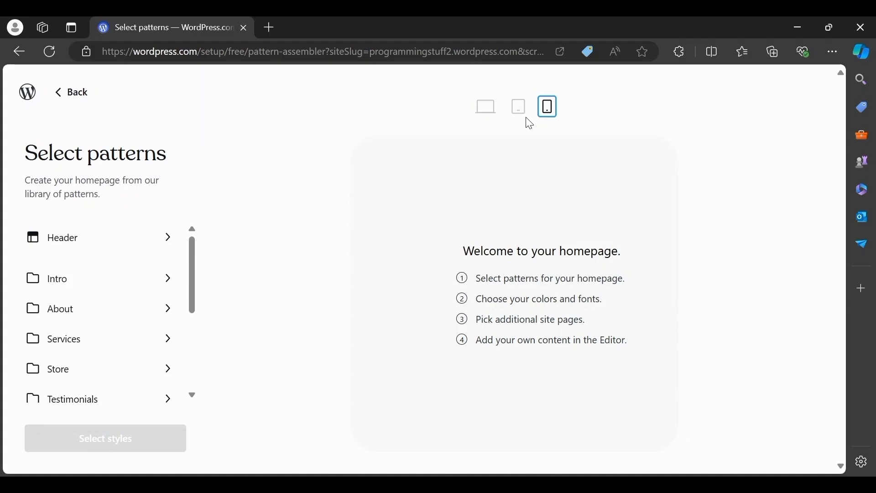
left_click(486, 117)
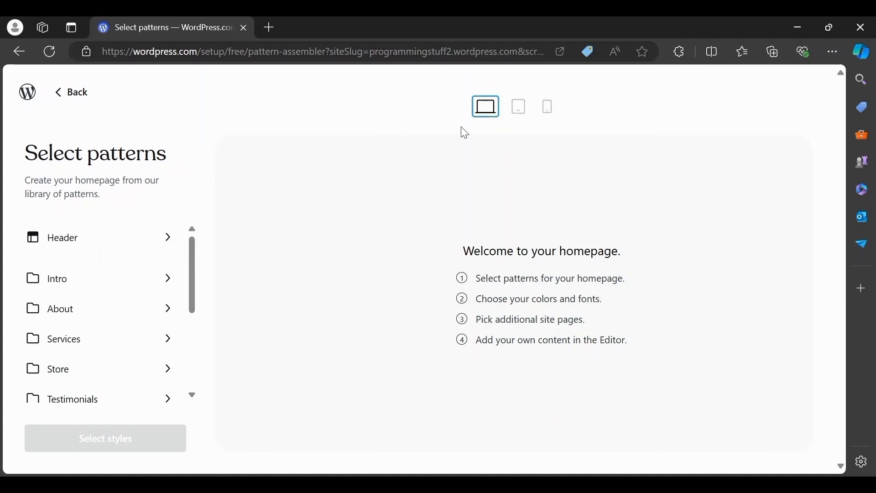
Compare the header and footer patterns, and add the header with a textured background image, About link and social icons
left_click(105, 249)
scroll(97, 313, "down", 5)
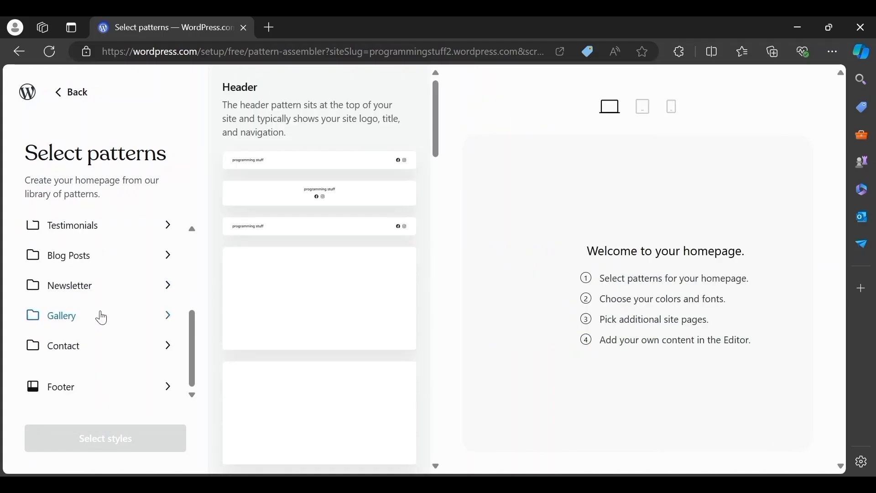
left_click(107, 386)
scroll(100, 325, "up", 4)
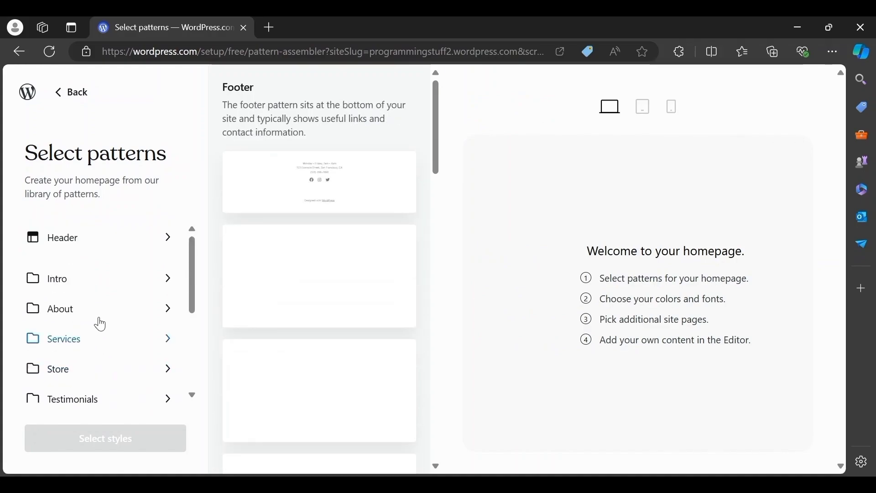
left_click(110, 243)
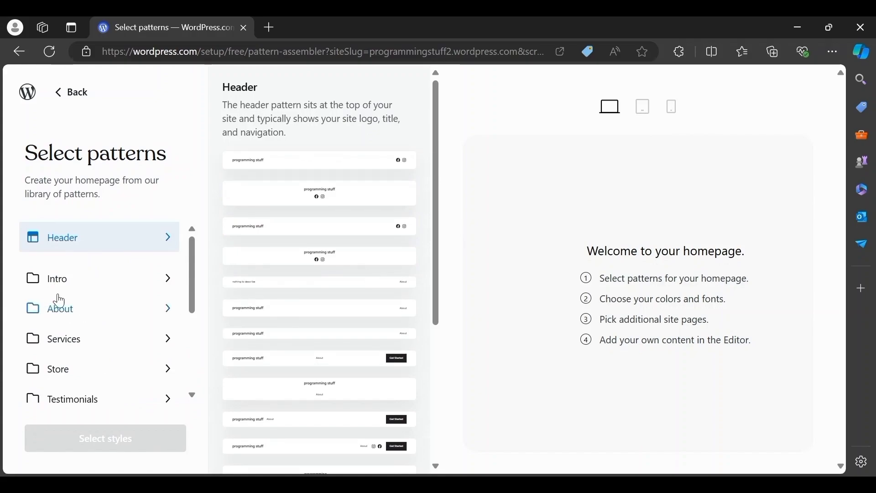
scroll(62, 303, "down", 3)
scroll(65, 299, "up", 3)
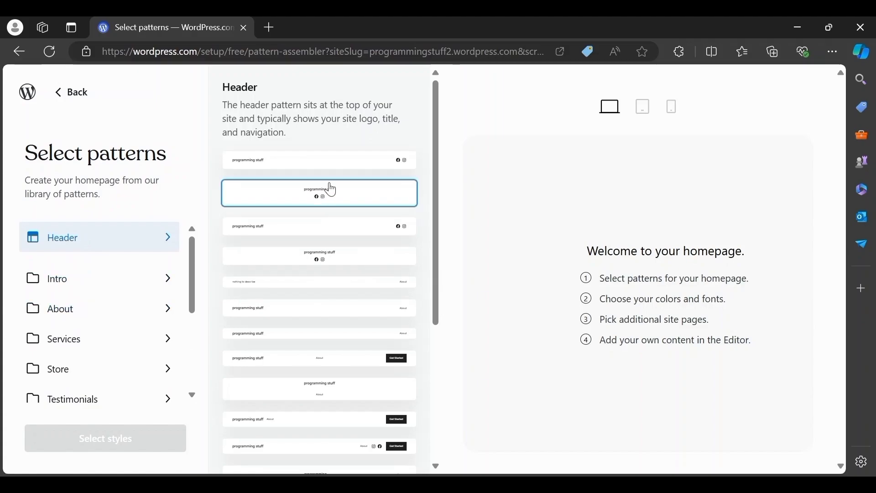
scroll(331, 183, "down", 3)
scroll(319, 273, "up", 3)
scroll(313, 313, "down", 8)
left_click(307, 434)
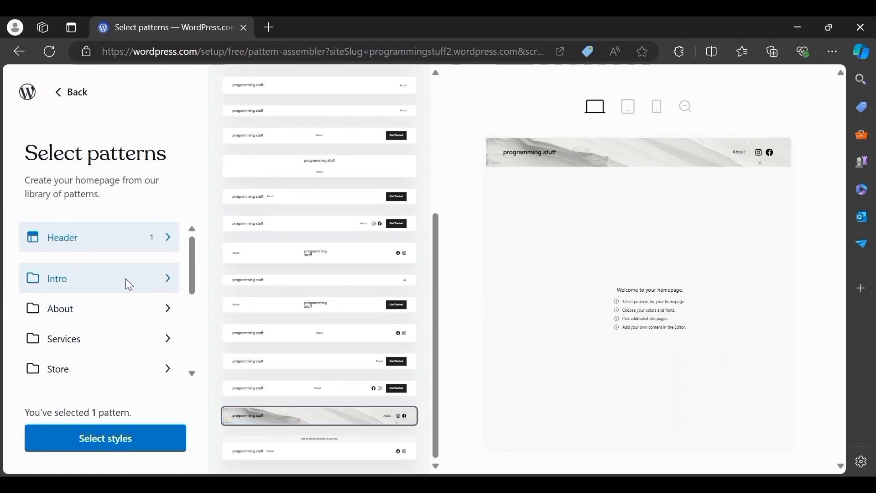
Add the "A world of possibilities" intro pattern with two buttons and a curved image beside the text
left_click(127, 284)
scroll(322, 294, "down", 4)
left_click(316, 447)
scroll(327, 301, "down", 7)
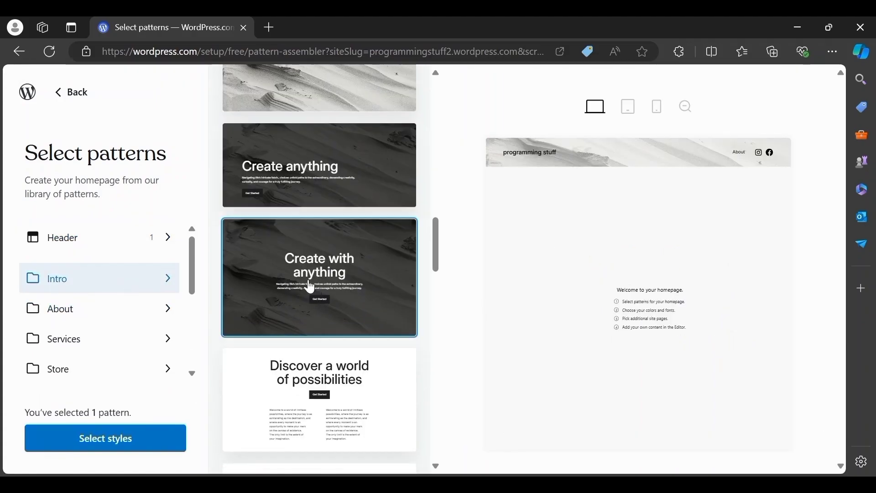
left_click(310, 286)
scroll(328, 283, "up", 1)
scroll(327, 281, "down", 11)
left_click(315, 264)
Add the about pattern with a centered circular portrait and Get in touch button, and the "New arrivals" store pattern
left_click(68, 309)
left_click(310, 292)
left_click(78, 340)
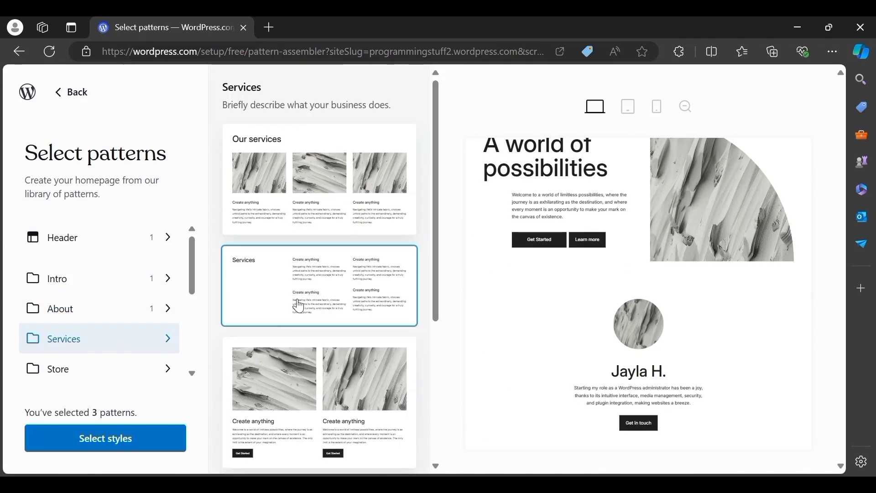
left_click(78, 369)
left_click(311, 297)
Add the two-column "Reviews" testimonials pattern and the "Subscribe" newsletter pattern with a large image beside the form
left_click(87, 263)
left_click(297, 304)
left_click(91, 293)
left_click(69, 322)
left_click(303, 256)
Look through the gallery patterns and add the "Map with contact info on left" contact pattern
left_click(68, 294)
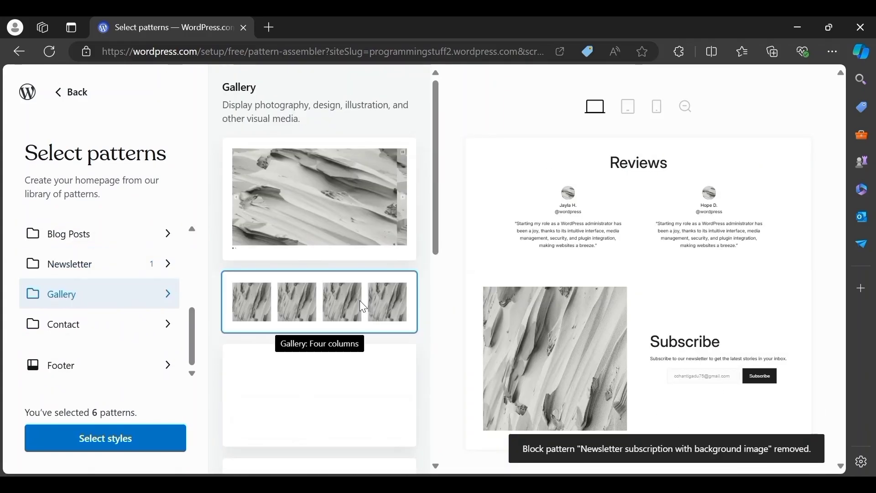
scroll(329, 319, "down", 5)
scroll(319, 283, "up", 5)
scroll(326, 306, "down", 18)
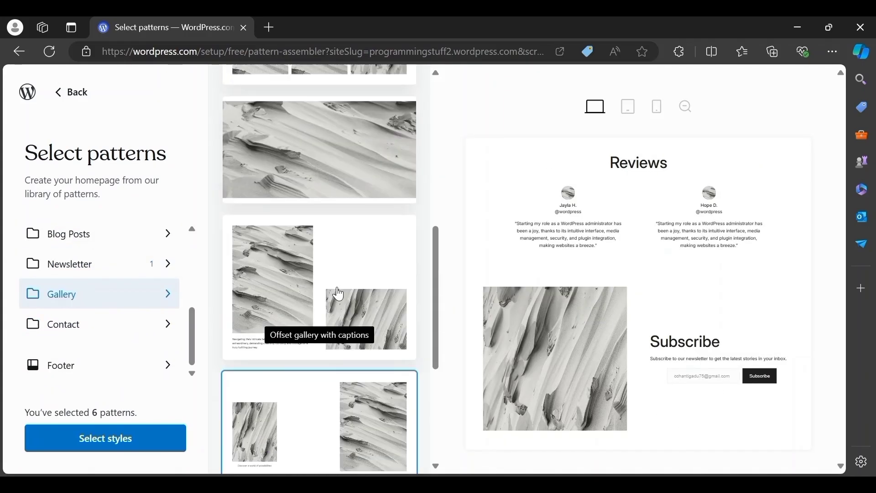
left_click(73, 324)
scroll(299, 268, "down", 6)
left_click(303, 265)
Add the "Create anything" footer pattern with Resources, Company and Help link columns
left_click(82, 365)
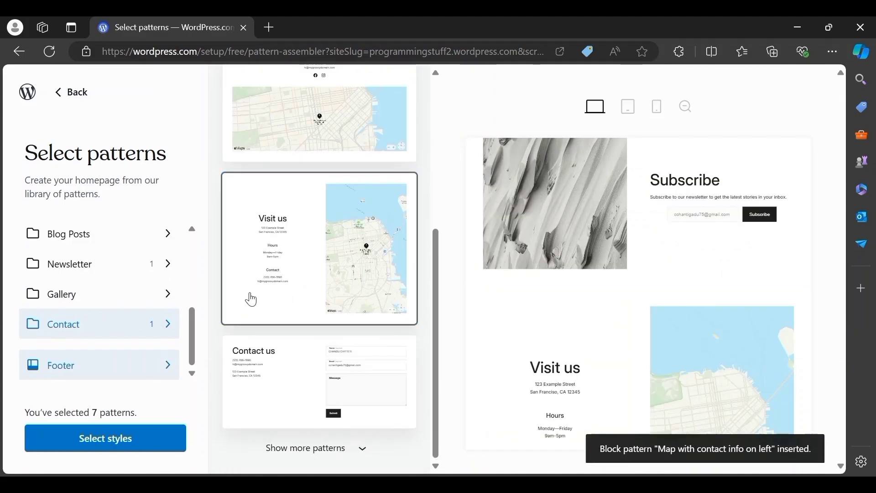
scroll(323, 285, "down", 14)
left_click(320, 260)
Keep the free color style and the free Inter font, and save the site with the Homepage and About pages
left_click(107, 439)
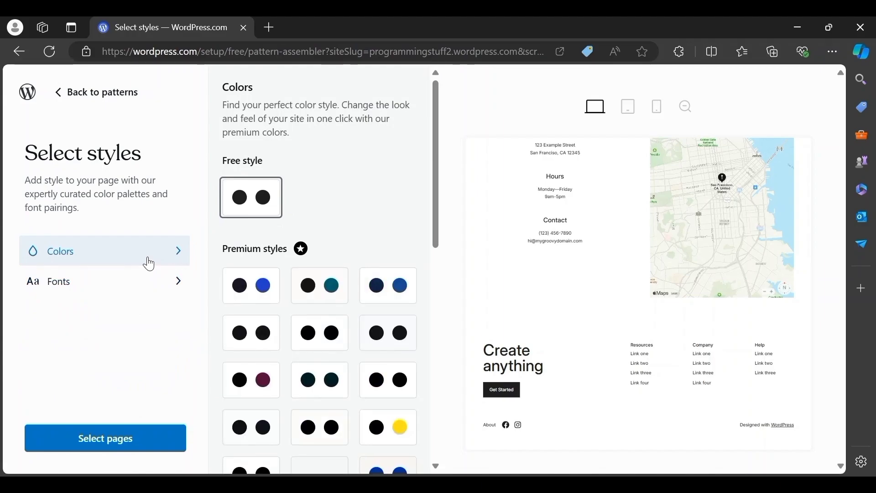
left_click(144, 280)
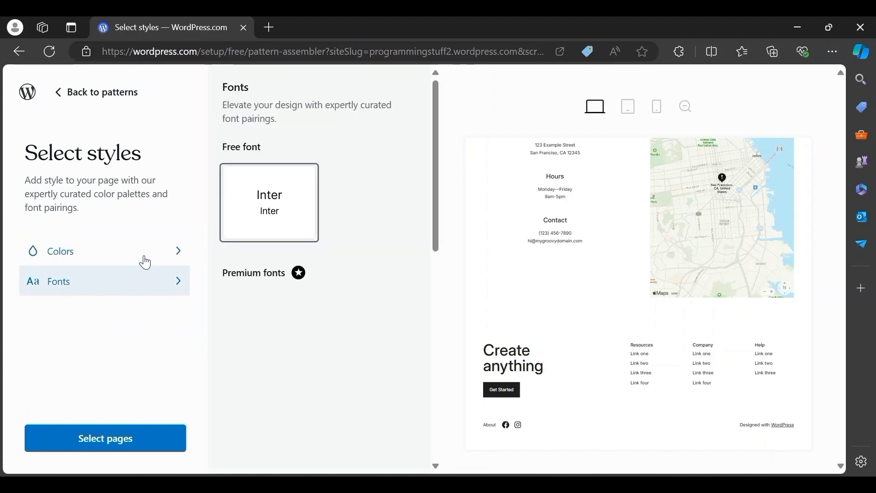
left_click(136, 445)
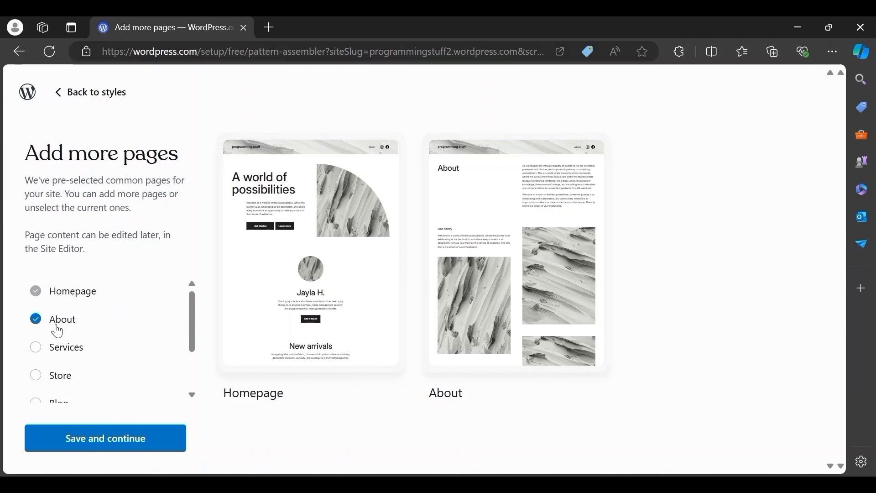
left_click(117, 448)
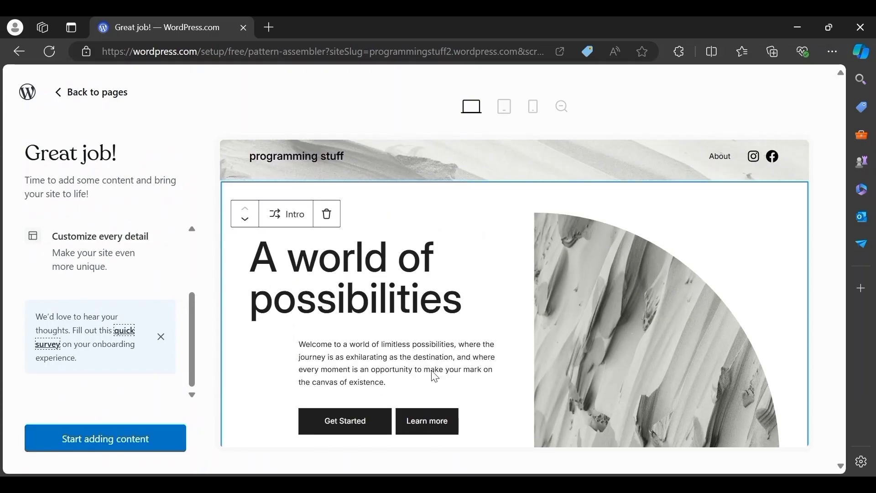
Review the assembled homepage preview and dismiss the onboarding survey notice
scroll(450, 391, "down", 5)
scroll(450, 390, "down", 3)
scroll(449, 386, "up", 10)
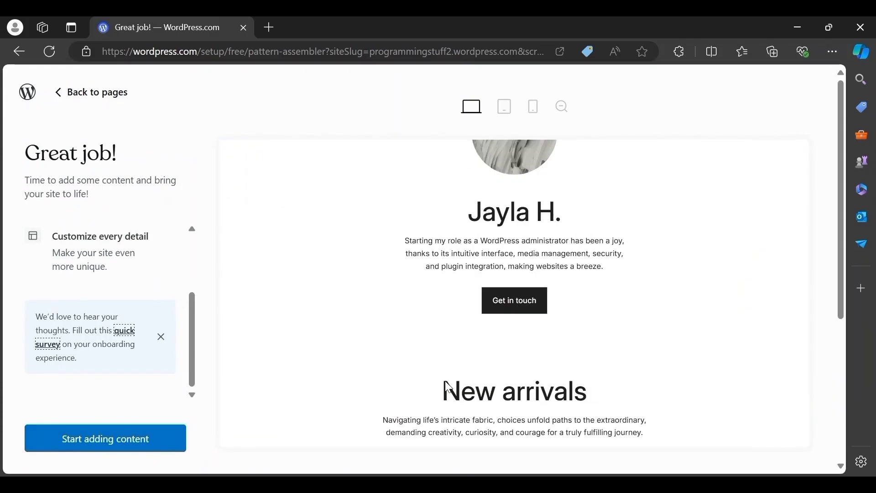
scroll(450, 383, "up", 2)
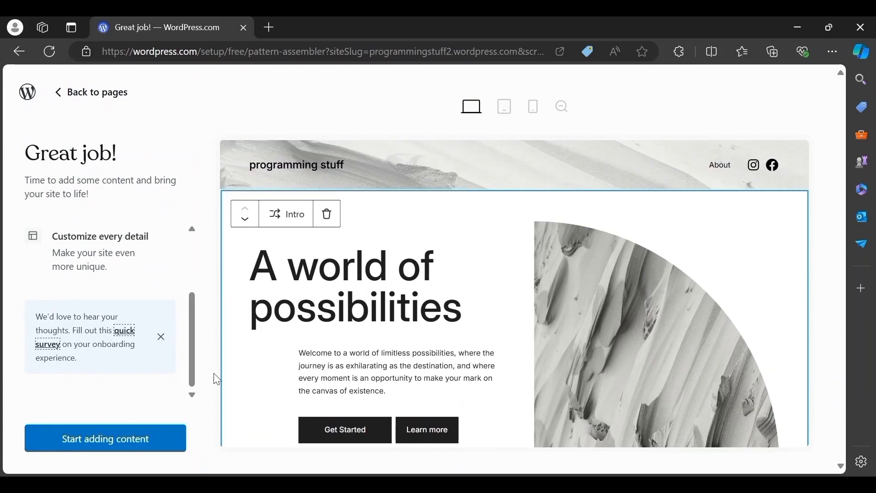
left_click(161, 340)
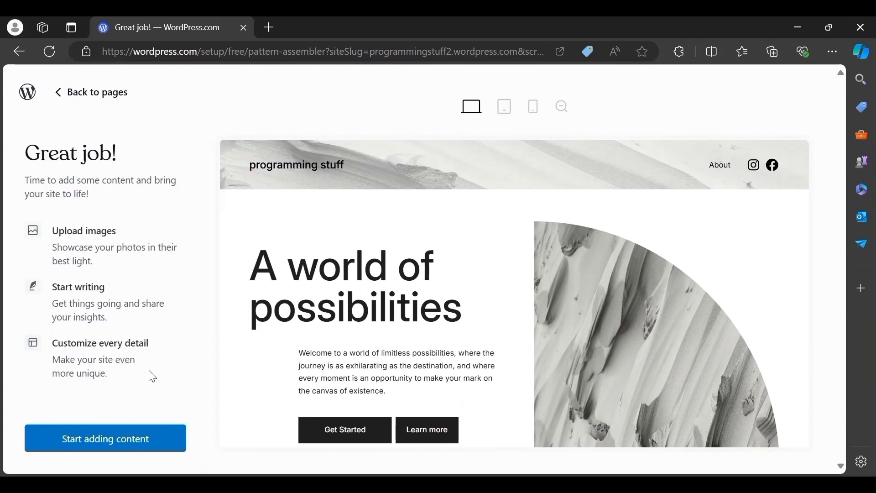
Start adding content to the assembled homepage and show the site's Design overview beside its preview
left_click(128, 449)
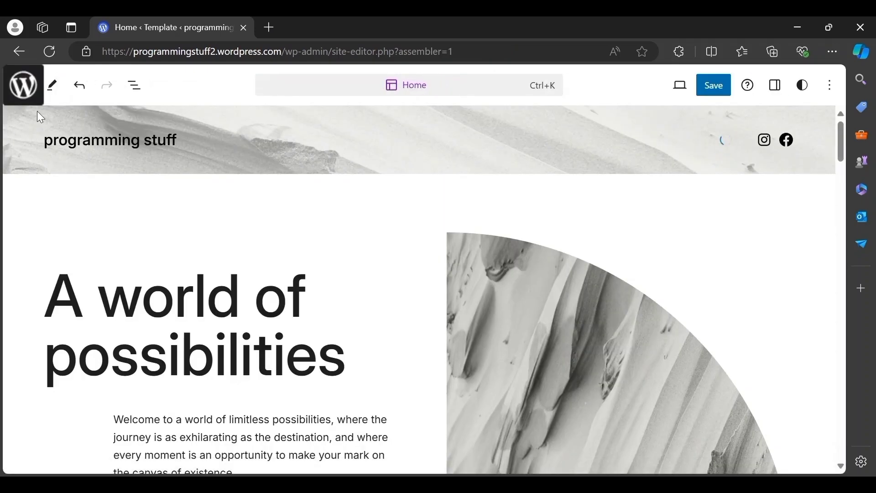
left_click(24, 86)
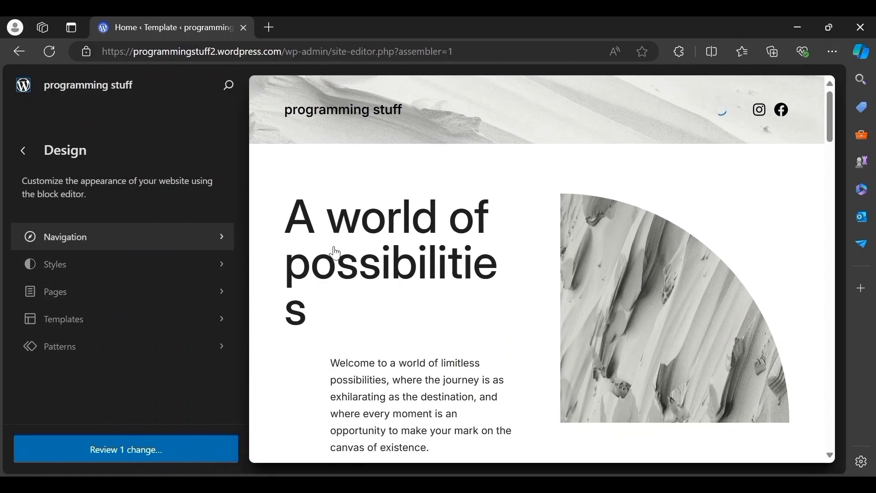
scroll(344, 262, "down", 20)
scroll(365, 300, "down", 10)
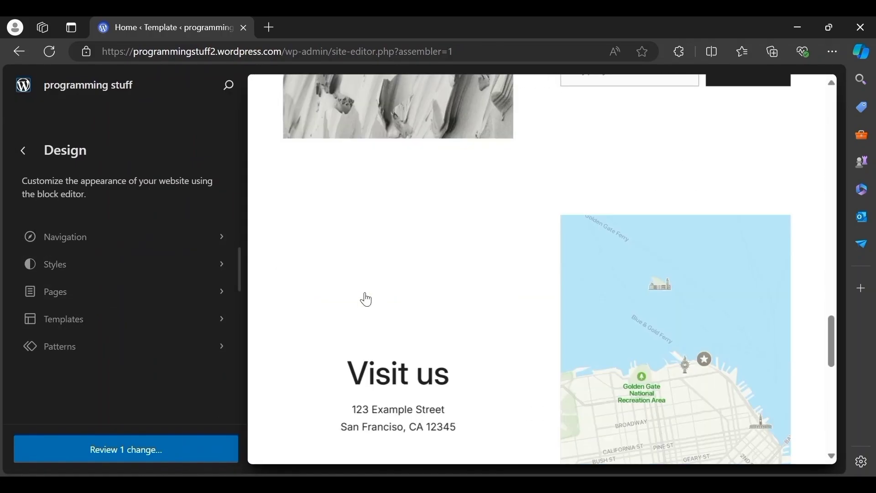
Look through the site's list of pages and its collection of templates
left_click(95, 297)
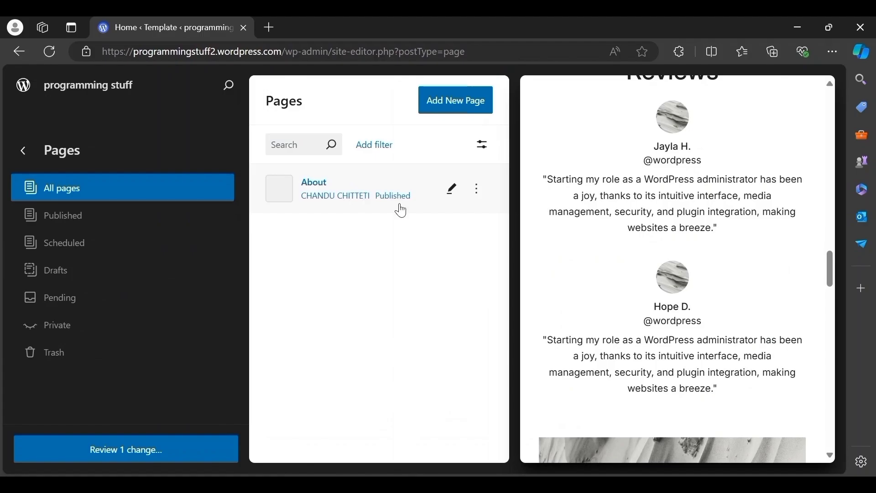
scroll(639, 288, "up", 15)
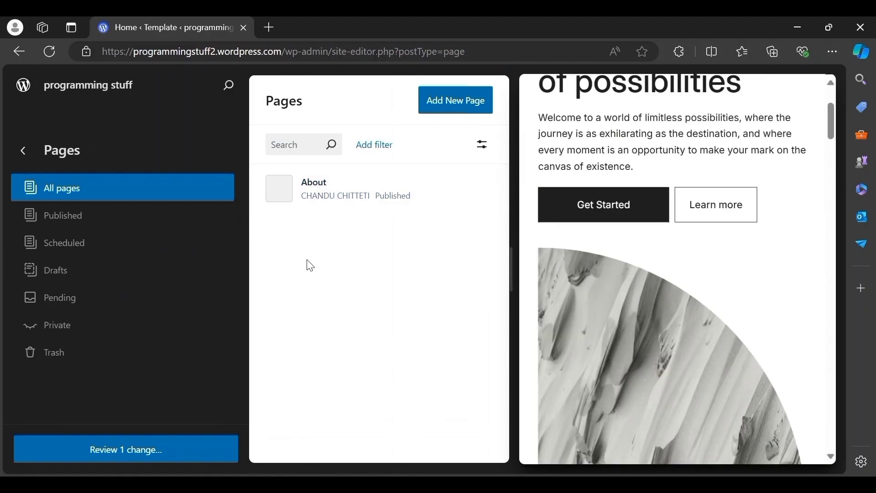
left_click(25, 157)
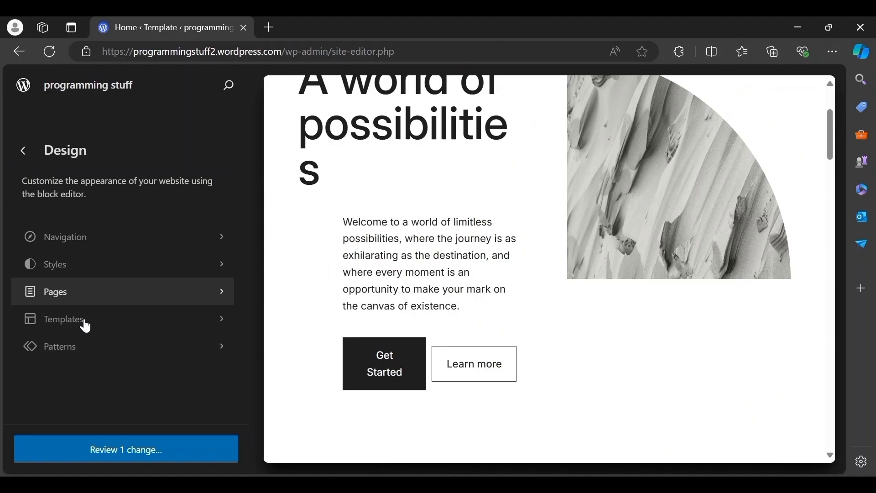
left_click(85, 325)
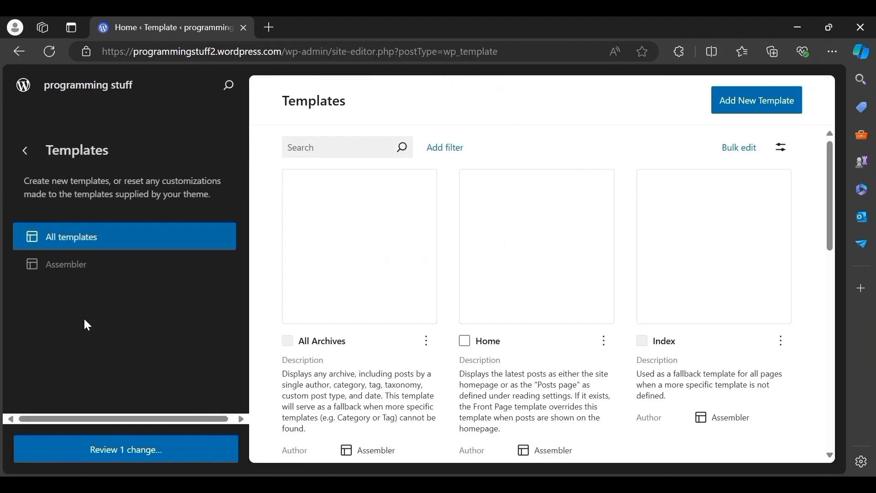
scroll(431, 388, "down", 5)
scroll(406, 367, "up", 5)
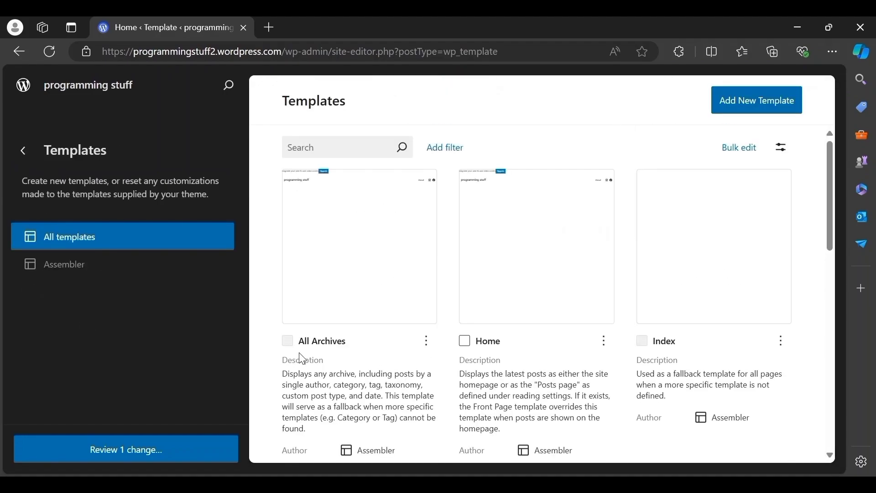
left_click(23, 153)
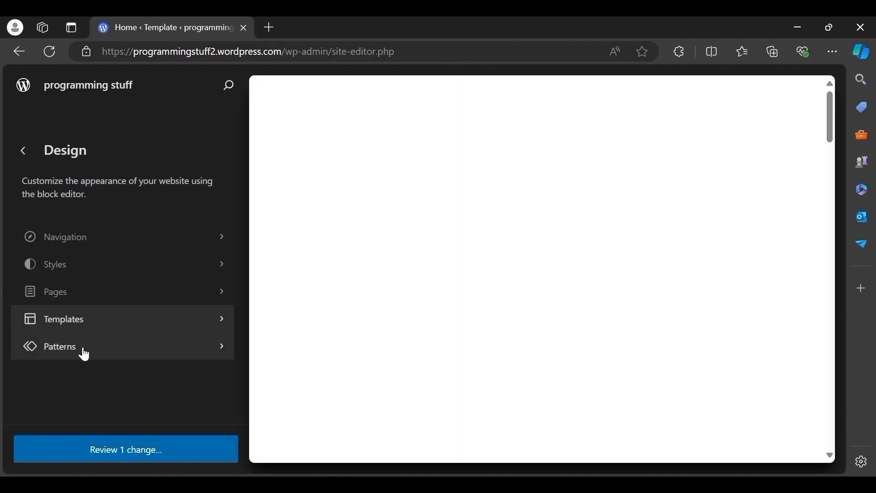
Browse the site's pattern library and its pattern categories, and return to the Design overview
left_click(84, 352)
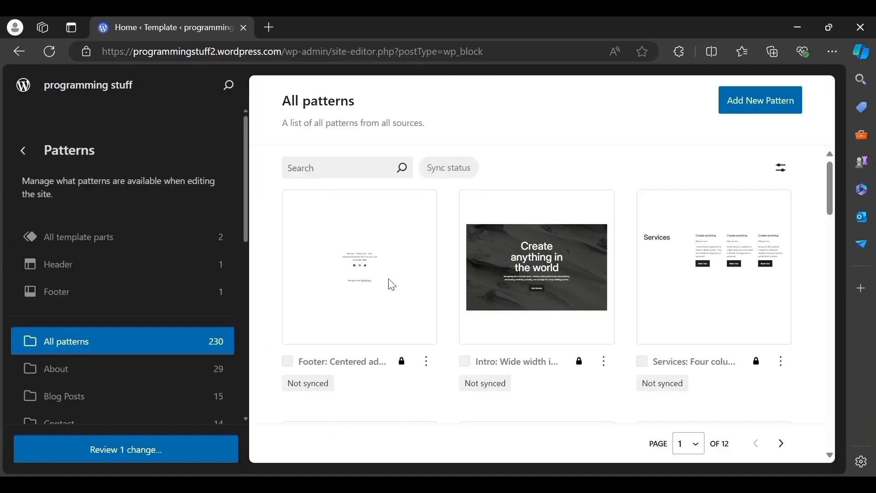
scroll(392, 285, "down", 1)
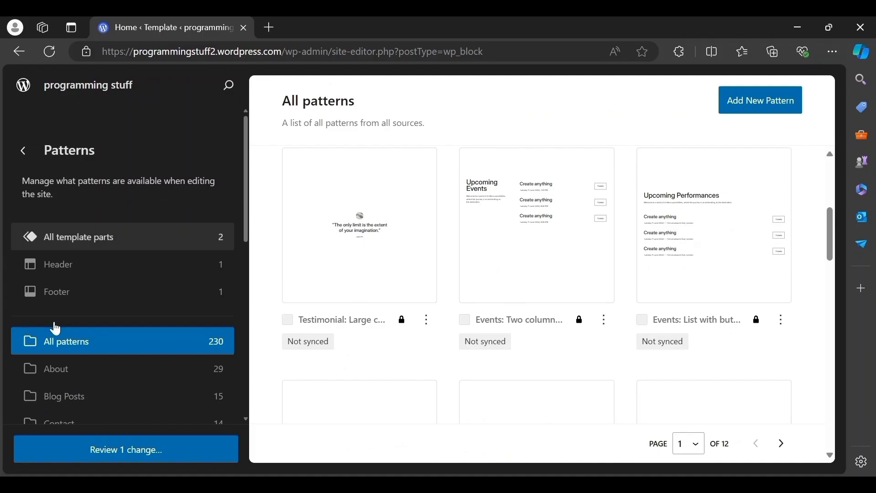
scroll(105, 366, "down", 3)
scroll(105, 365, "up", 3)
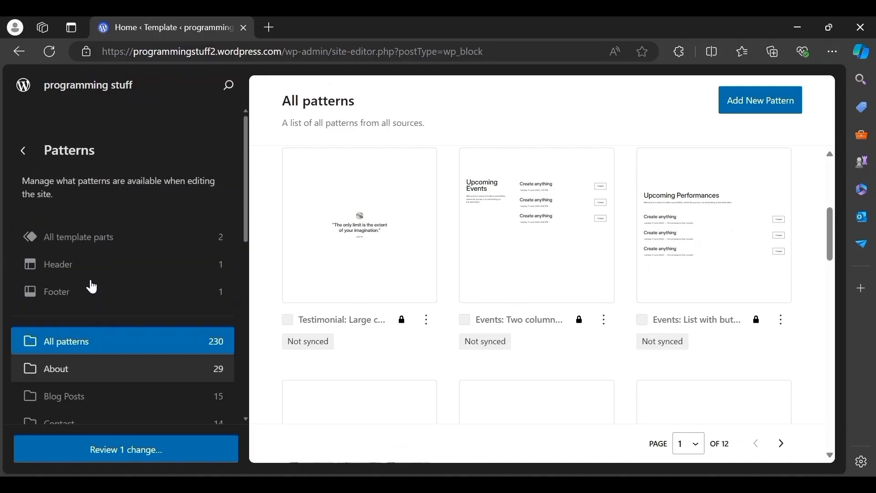
left_click(20, 152)
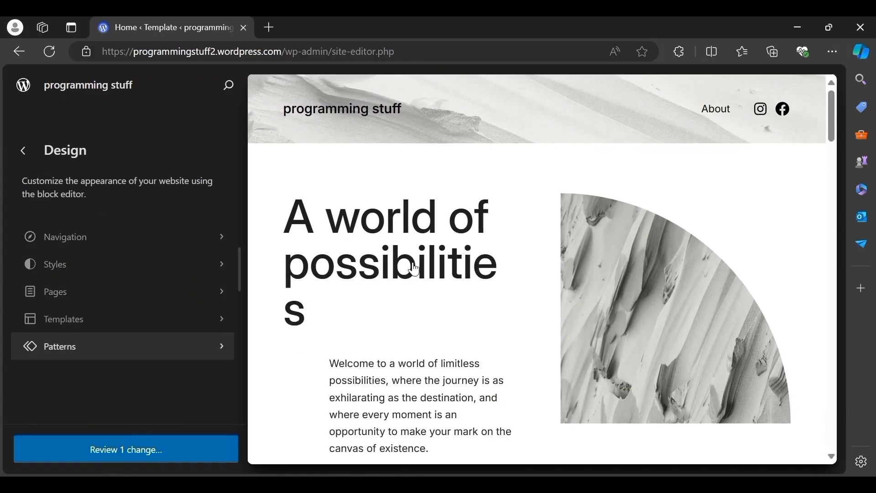
scroll(431, 244, "down", 10)
scroll(432, 240, "up", 10)
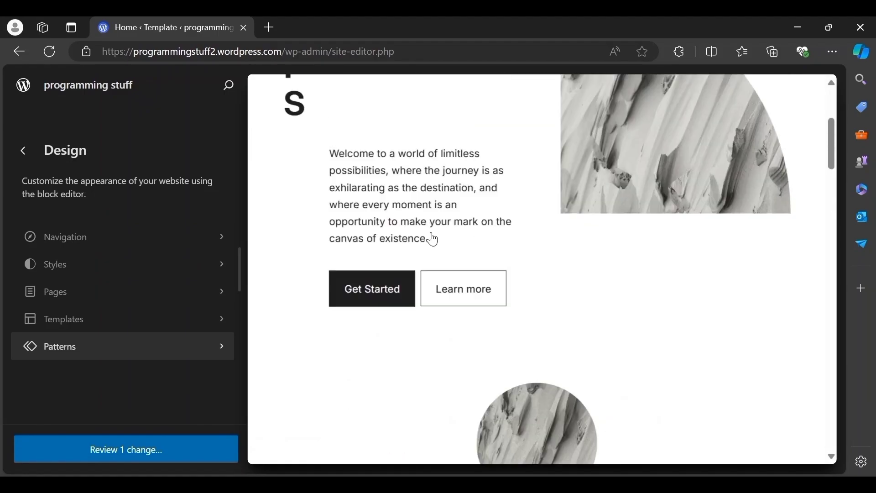
left_click(350, 138)
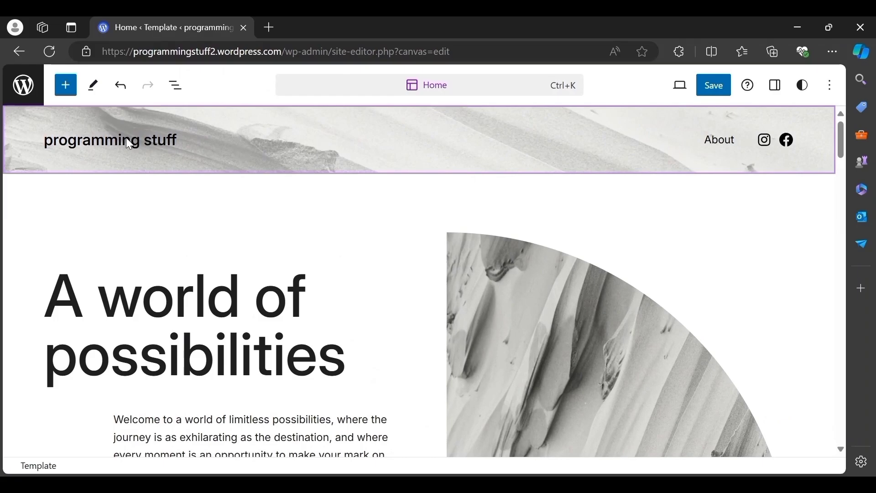
left_click(126, 138)
left_click(689, 140)
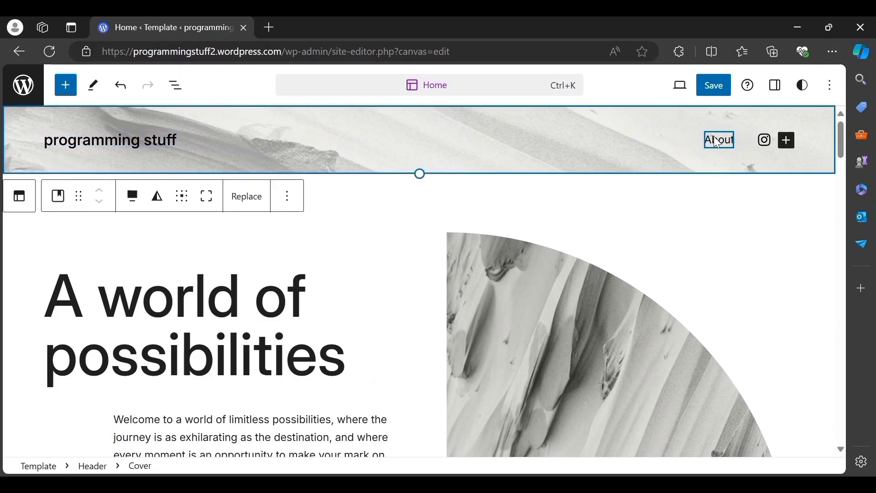
left_click(729, 142)
left_click(766, 140)
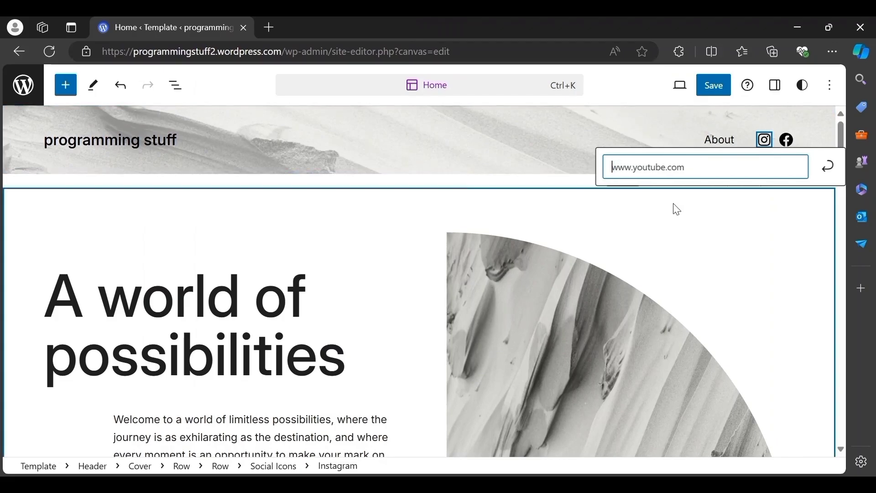
left_click(828, 165)
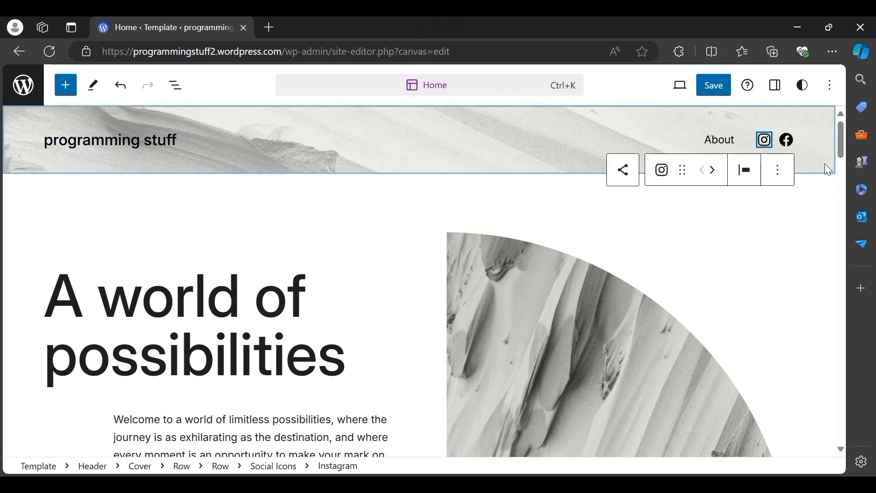
Save the site changes to the Home template and the Header template part
left_click(694, 239)
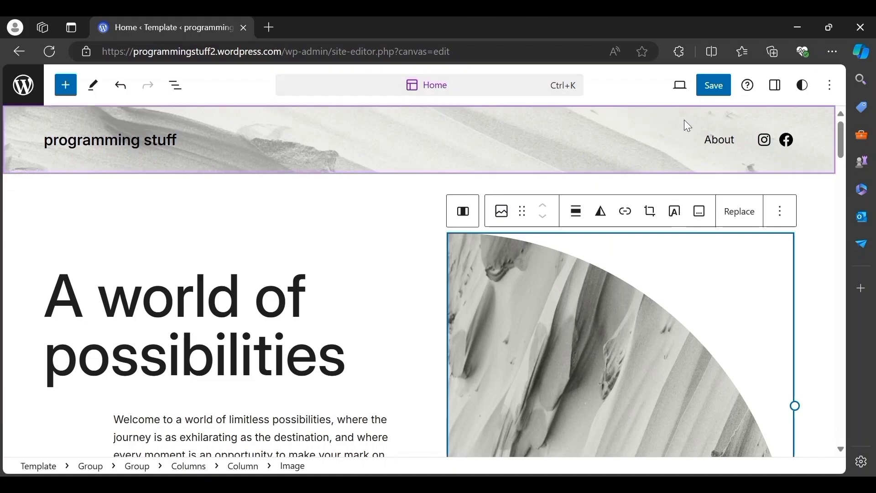
left_click(715, 85)
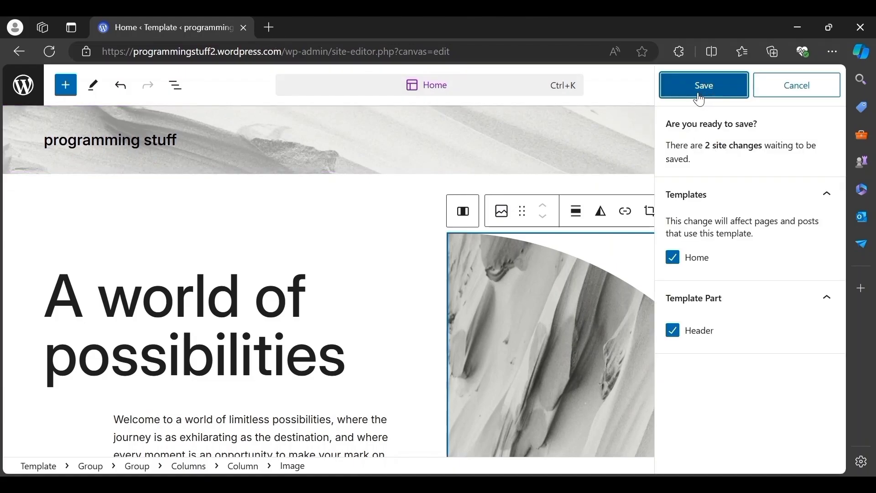
left_click(696, 90)
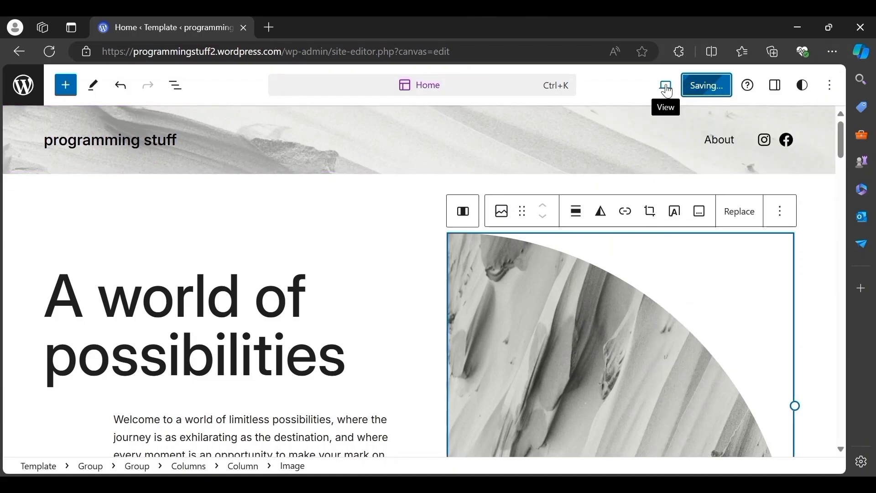
View the published site to check where the Instagram icon's link leads, and return to the editor
left_click(681, 86)
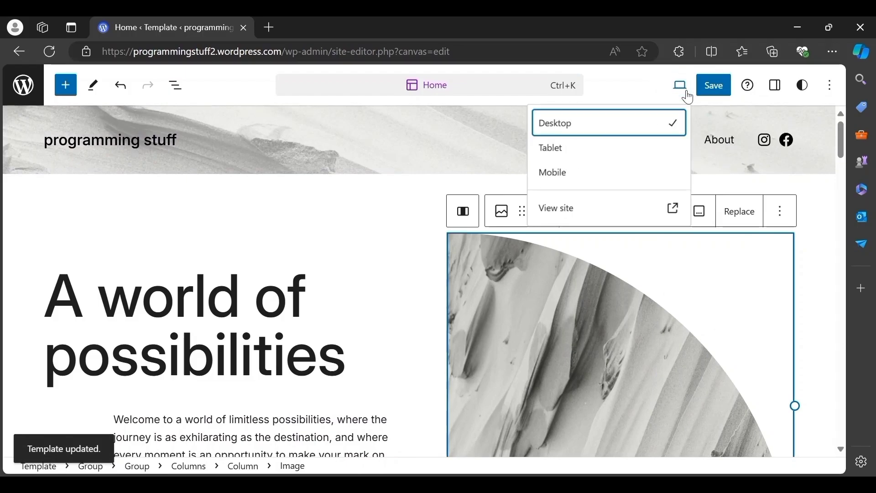
left_click(579, 214)
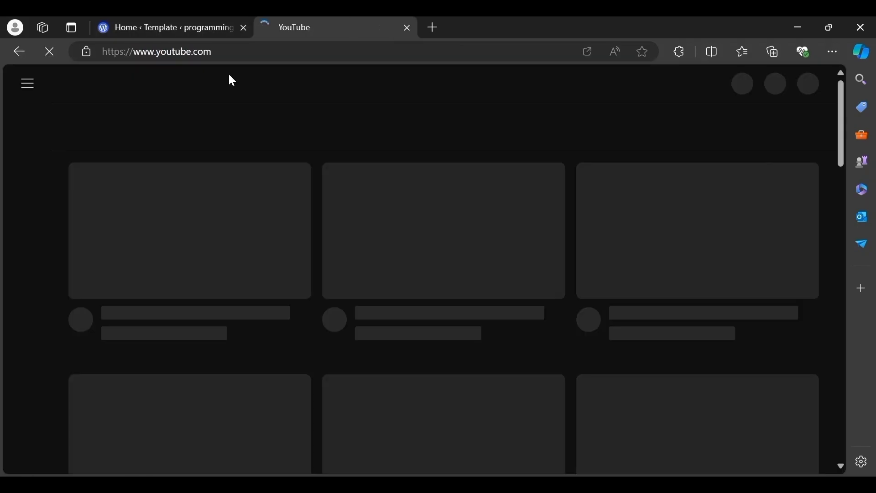
left_click(132, 52)
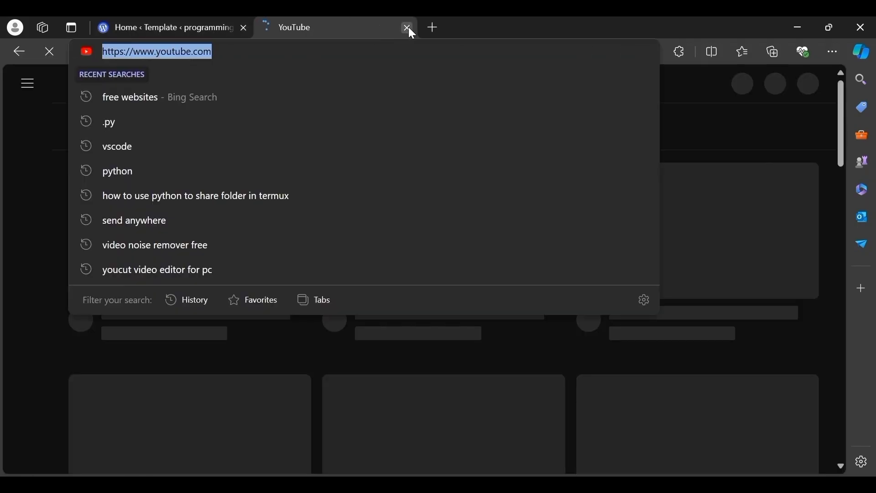
key("ctrl+w")
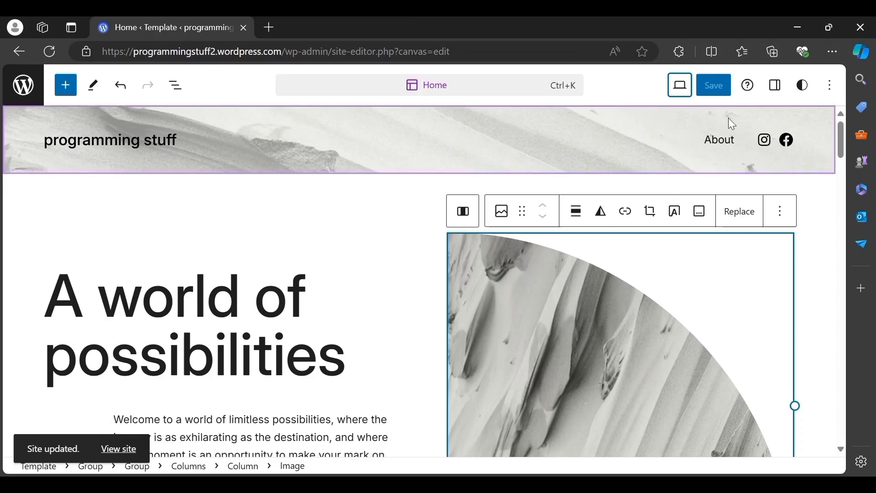
left_click(764, 141)
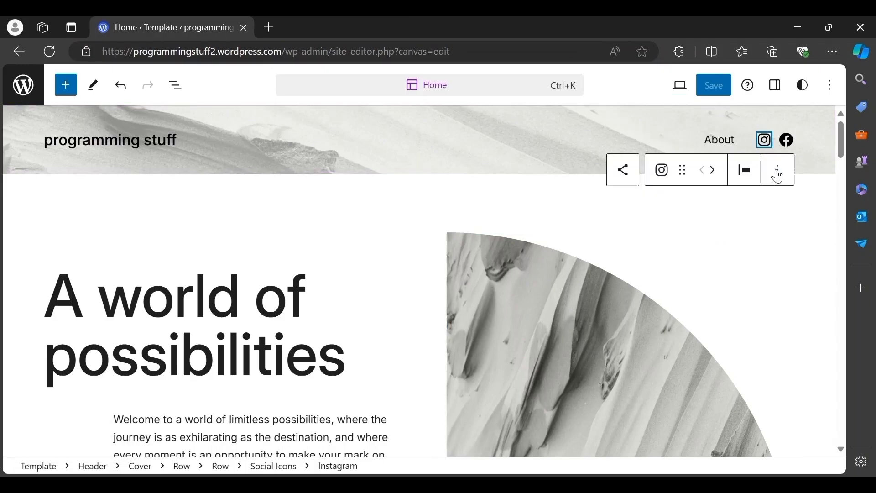
left_click(779, 170)
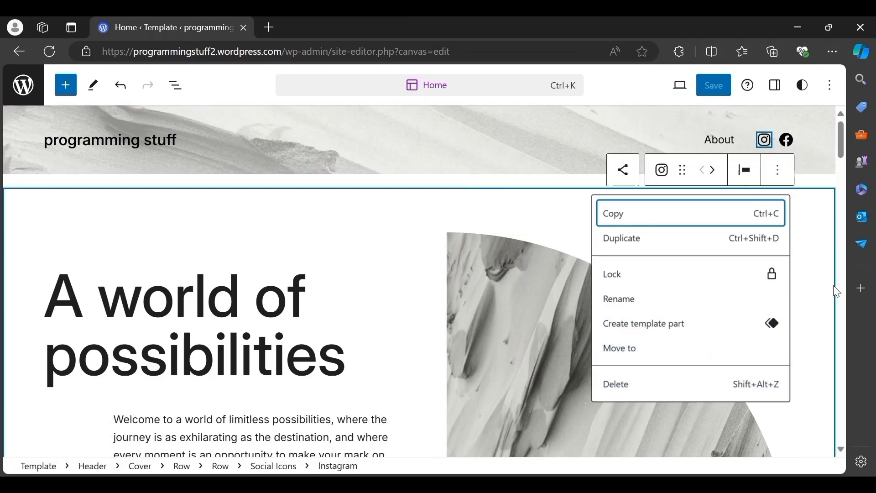
left_click(817, 297)
left_click(711, 141)
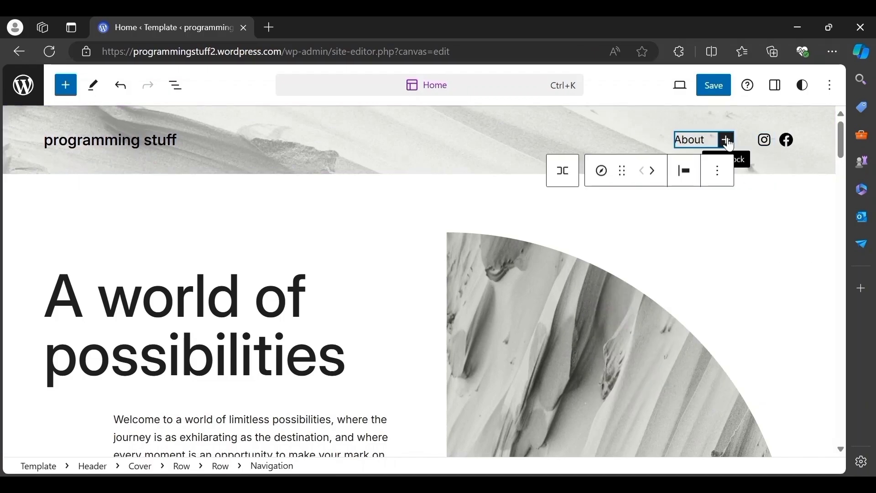
left_click(728, 142)
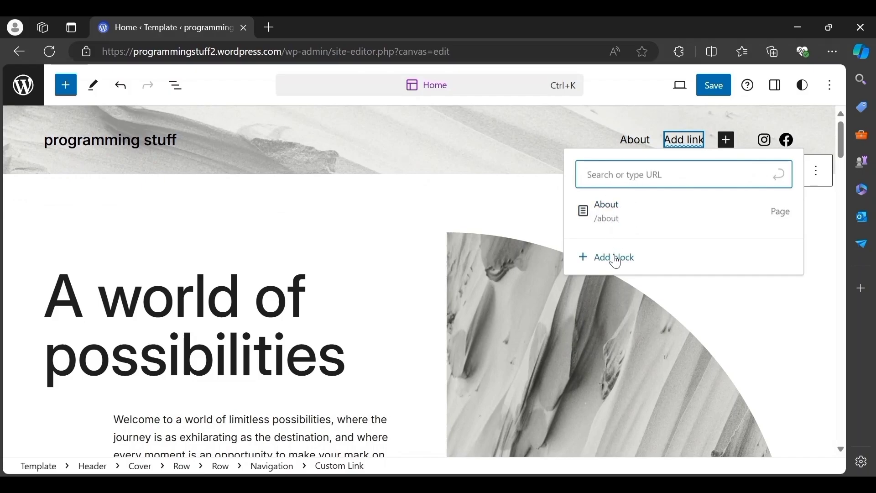
left_click(513, 148)
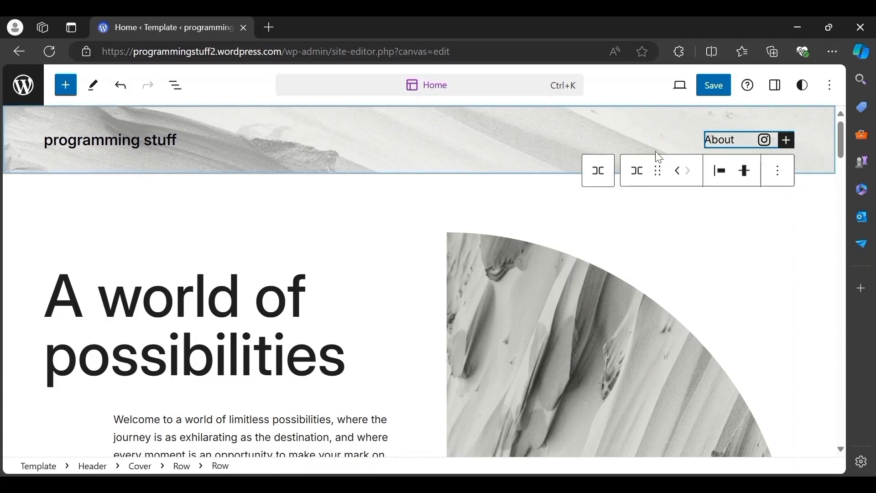
left_click(716, 142)
left_click(724, 139)
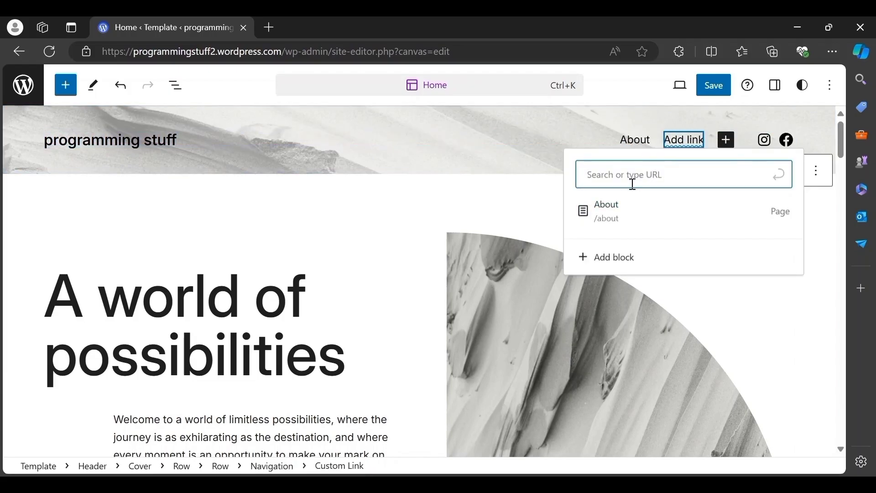
left_click(604, 125)
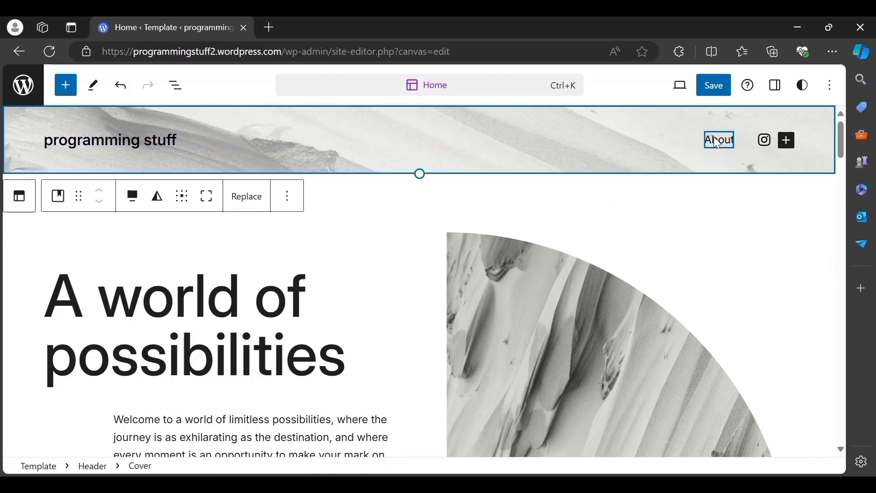
View the published site and open its About page
left_click(723, 140)
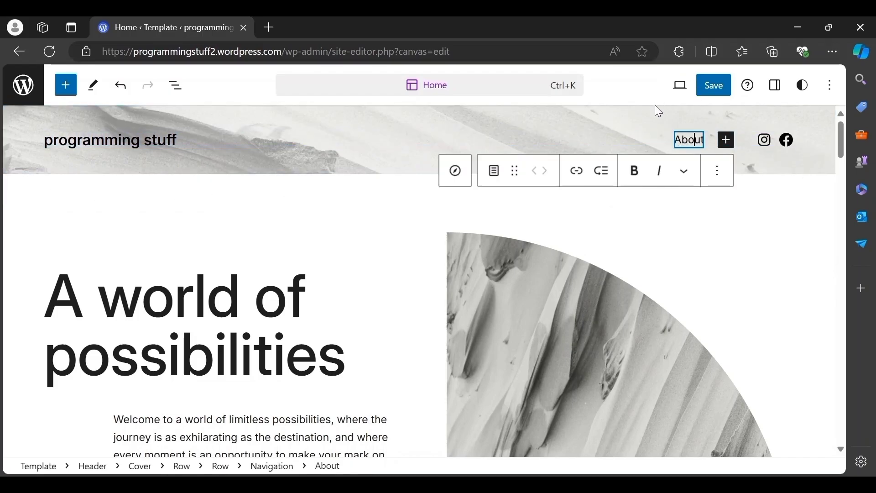
left_click(677, 86)
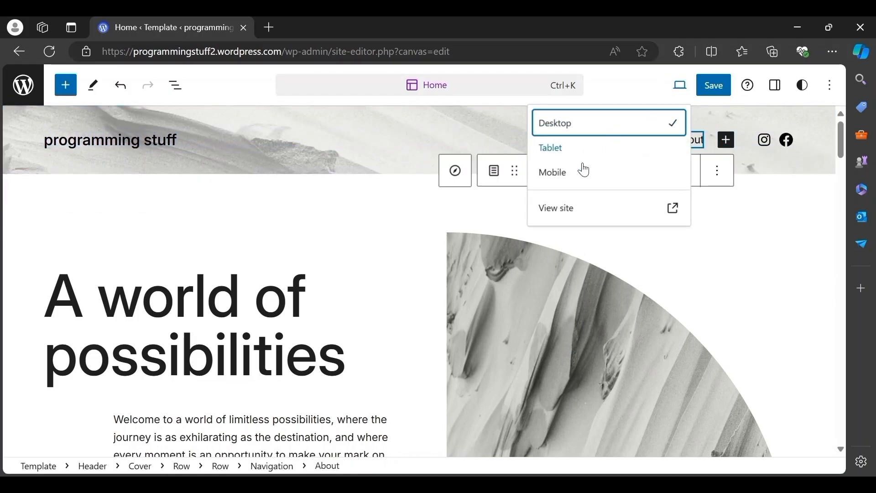
left_click(578, 214)
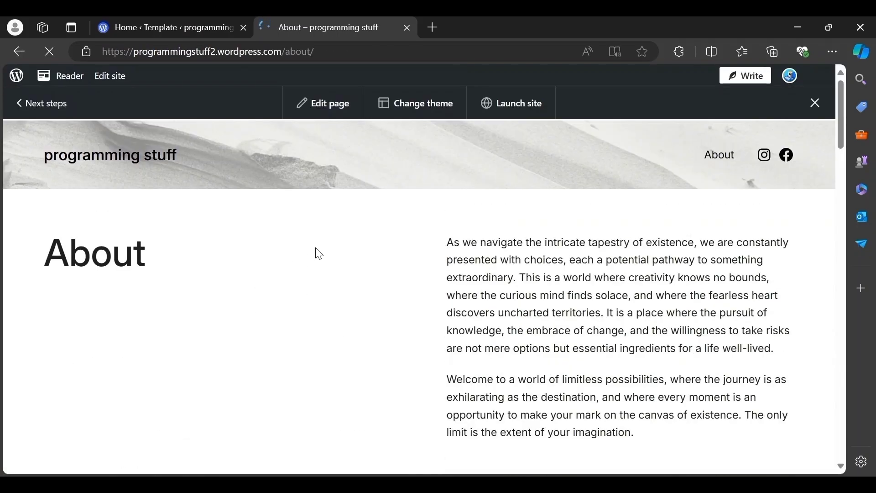
Look through the published About page from its introduction down to the footer
scroll(315, 252, "down", 10)
scroll(234, 269, "up", 10)
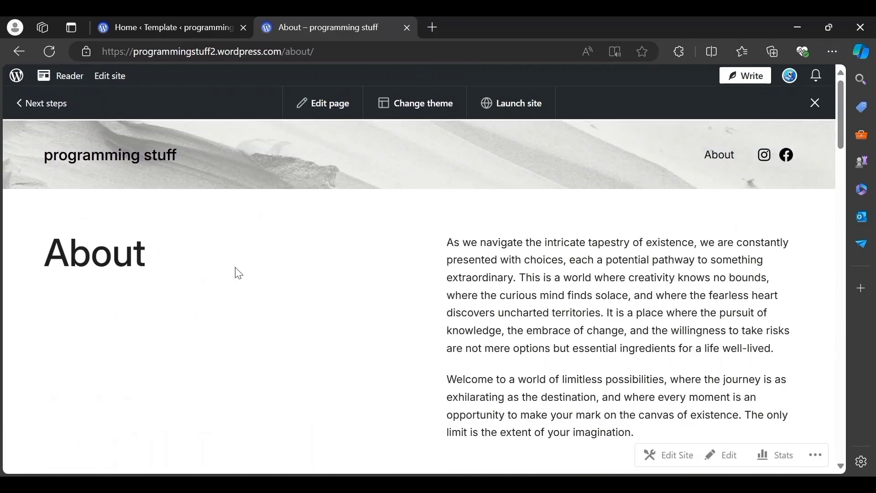
scroll(238, 273, "down", 20)
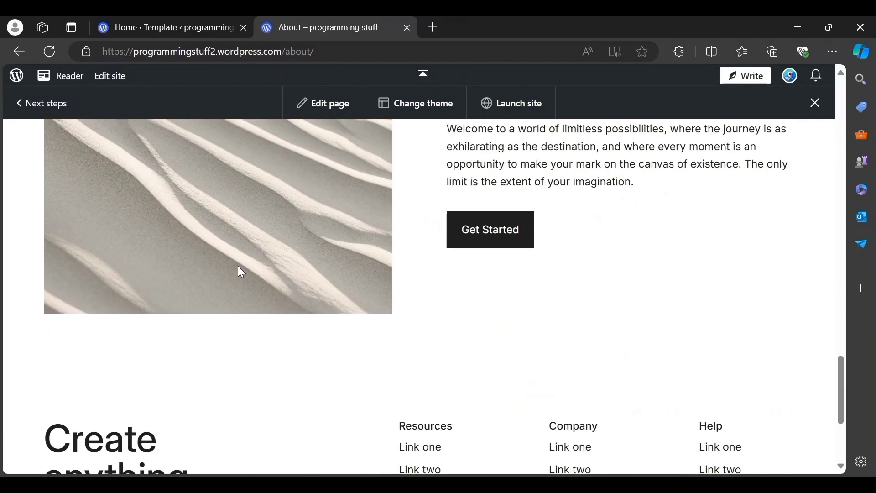
scroll(238, 265, "up", 8)
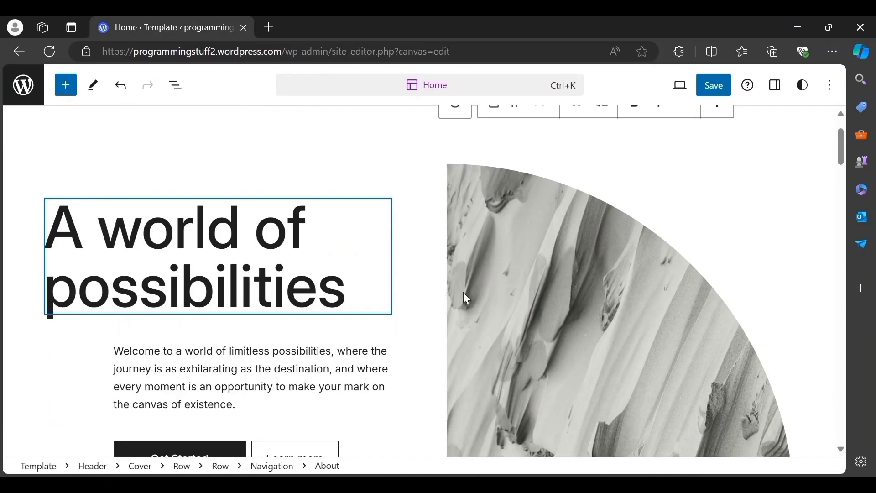
Examine the link and replacement options of the homepage's hero image, including file upload and the Media Library
left_click(605, 293)
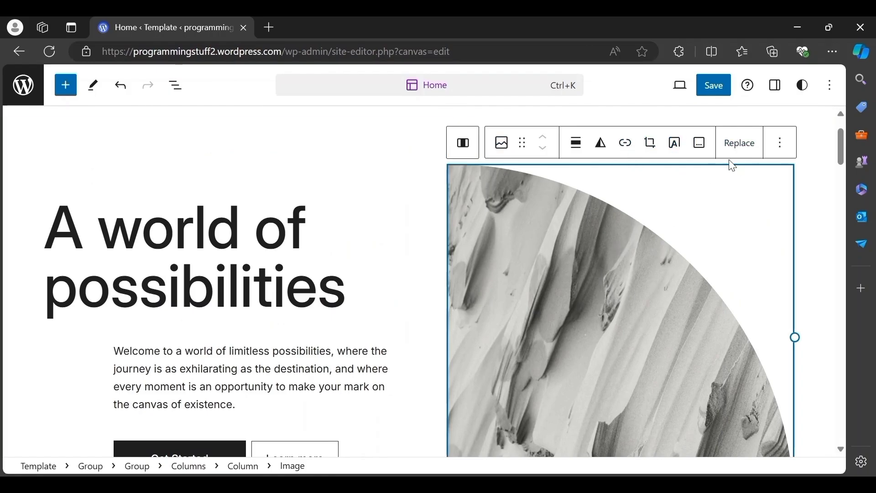
left_click(628, 143)
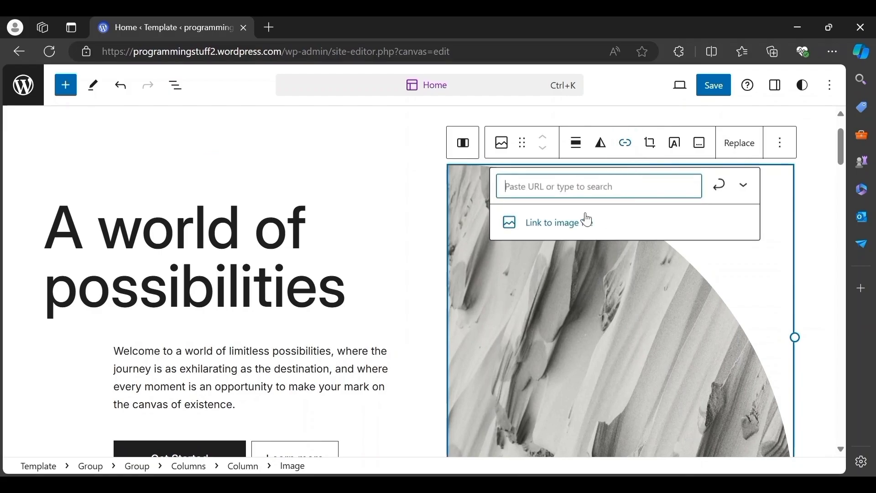
left_click(633, 266)
left_click(753, 145)
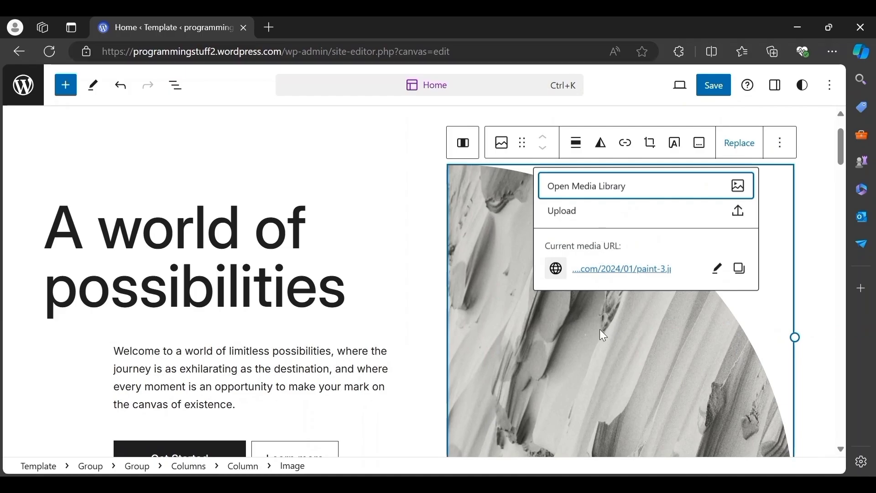
left_click(565, 214)
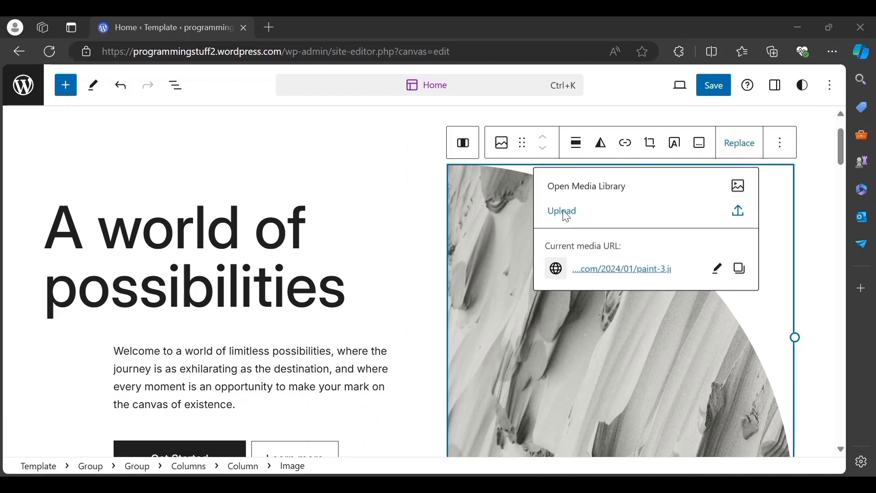
left_click(420, 22)
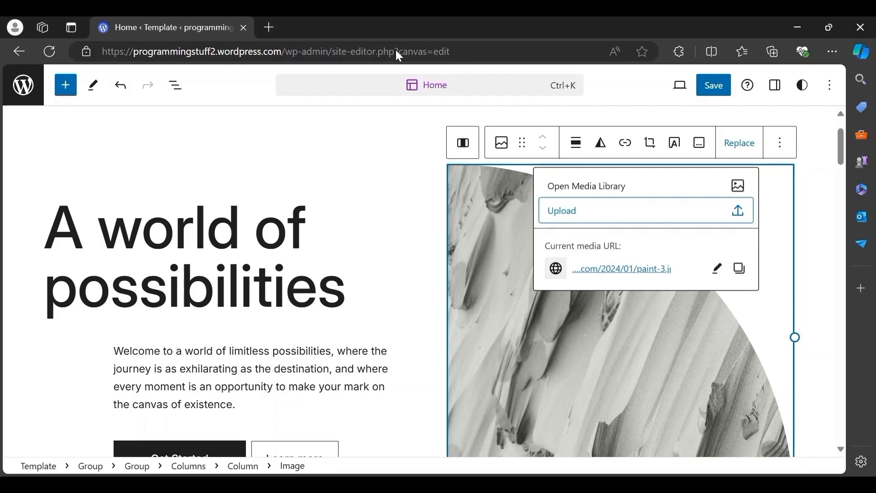
left_click(606, 188)
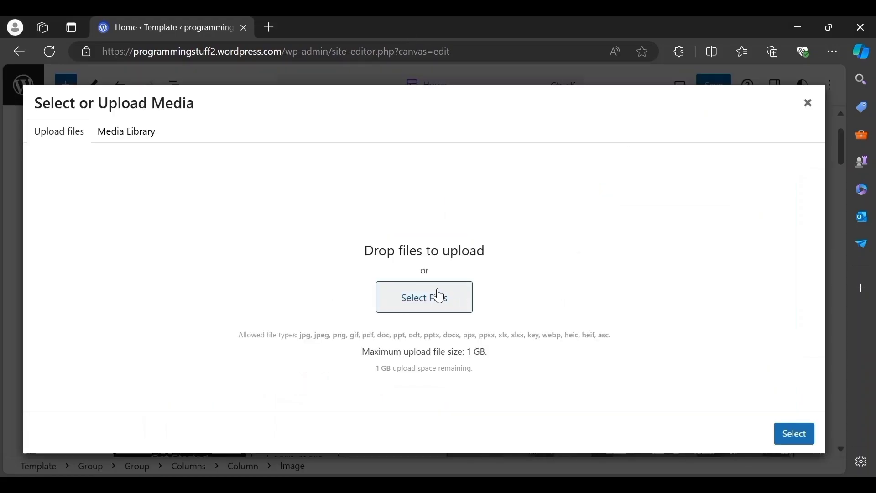
left_click(136, 137)
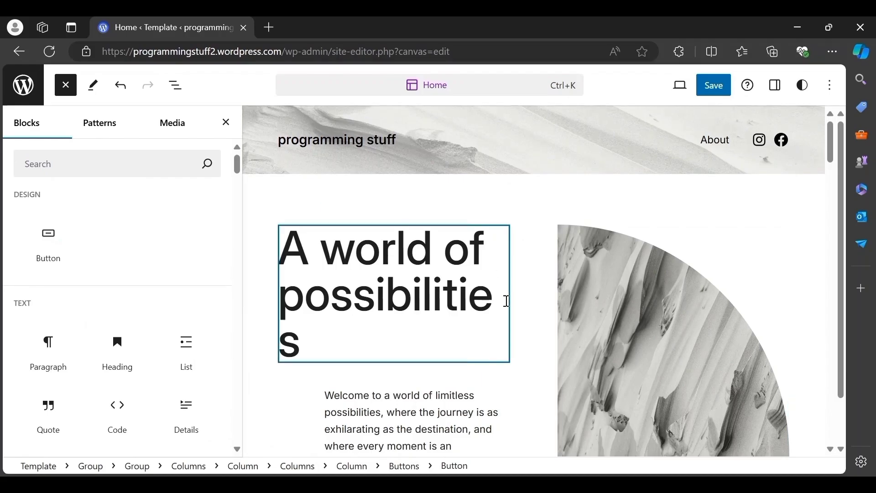
Add a Button block below the Shop New Arrivals button in the homepage's New arrivals section
scroll(507, 302, "down", 15)
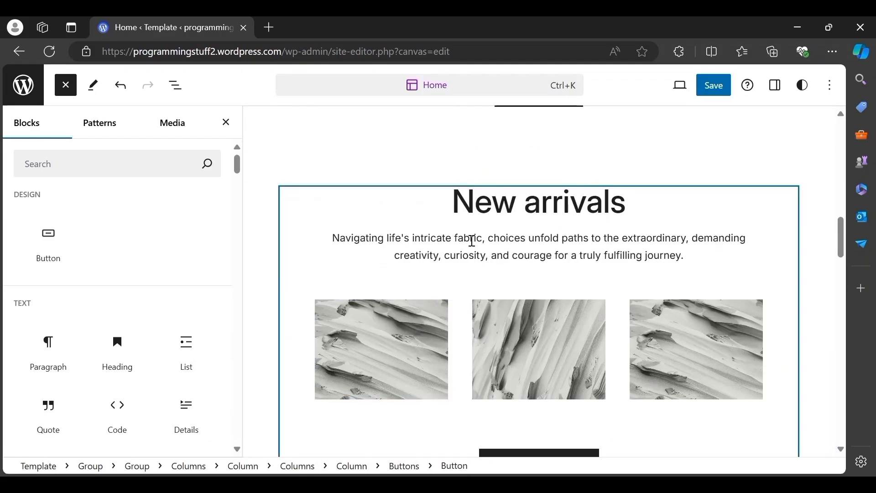
scroll(484, 215, "down", 2)
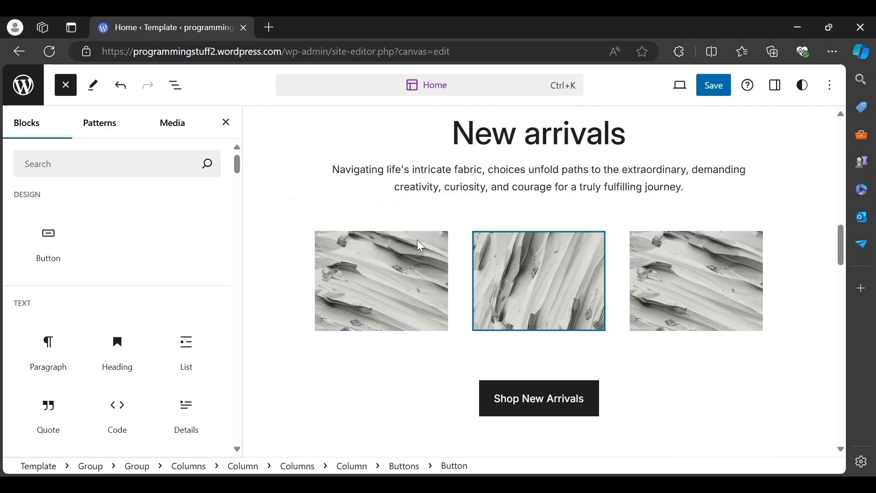
mouse_move(50, 231)
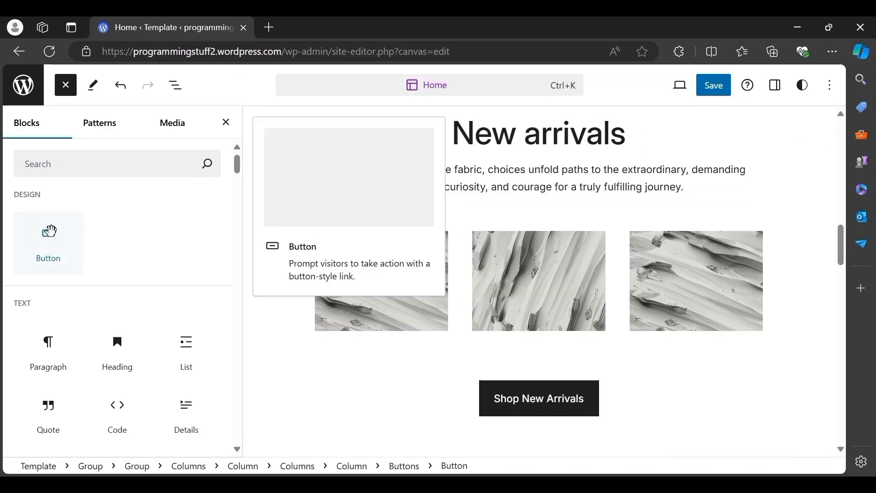
left_click_drag(51, 231, 299, 433)
scroll(338, 386, "down", 3)
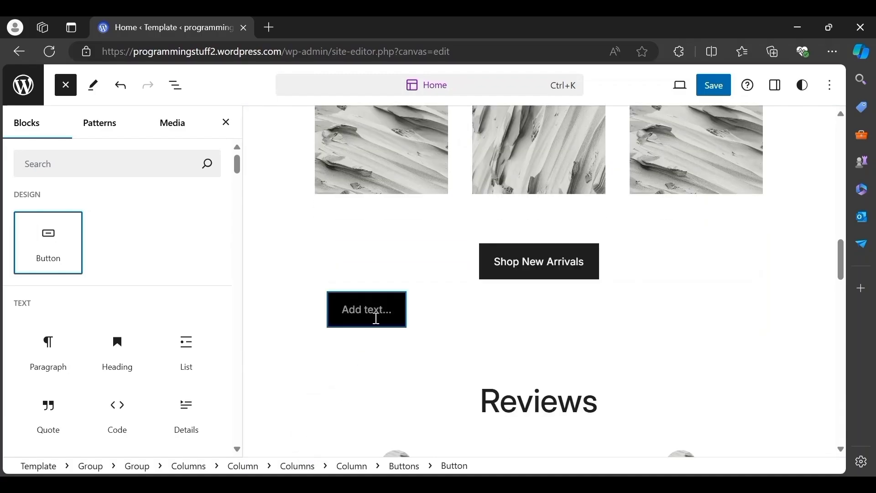
Label the empty button below Shop New Arrivals "nothing"
left_click(373, 311)
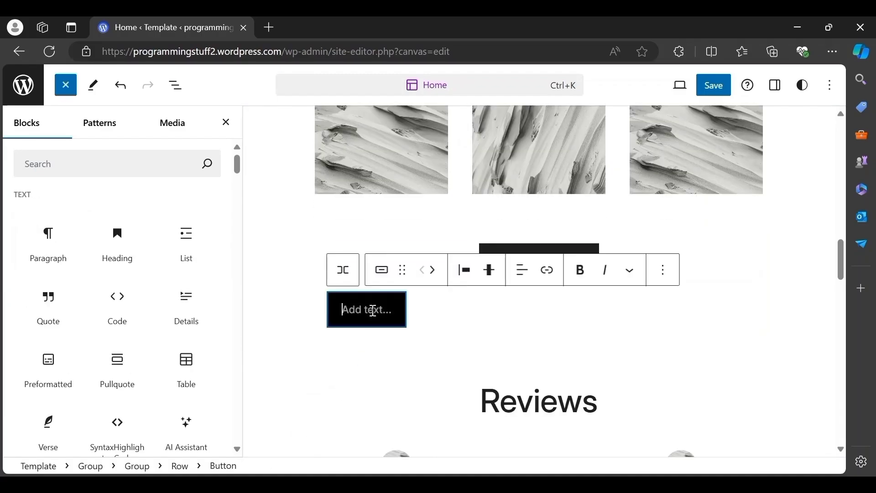
type("notjhing")
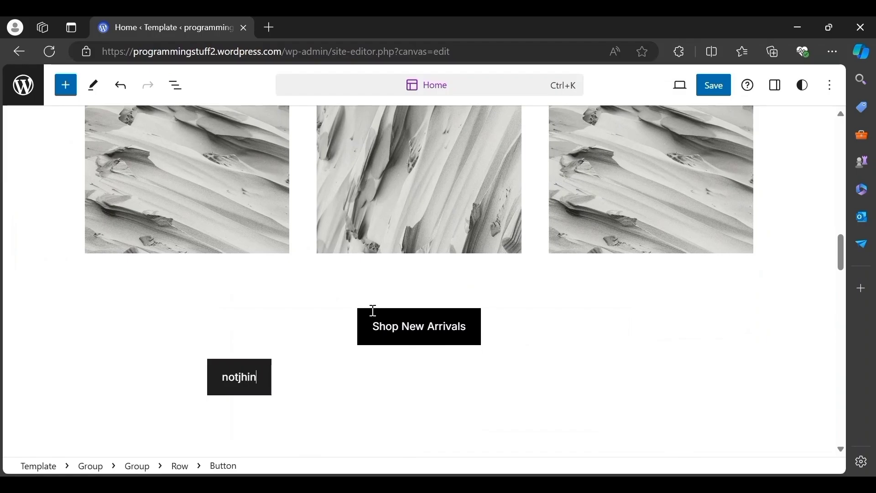
key("BackSpace")
key("BackSpace")
key("BackSpace")
key("BackSpace")
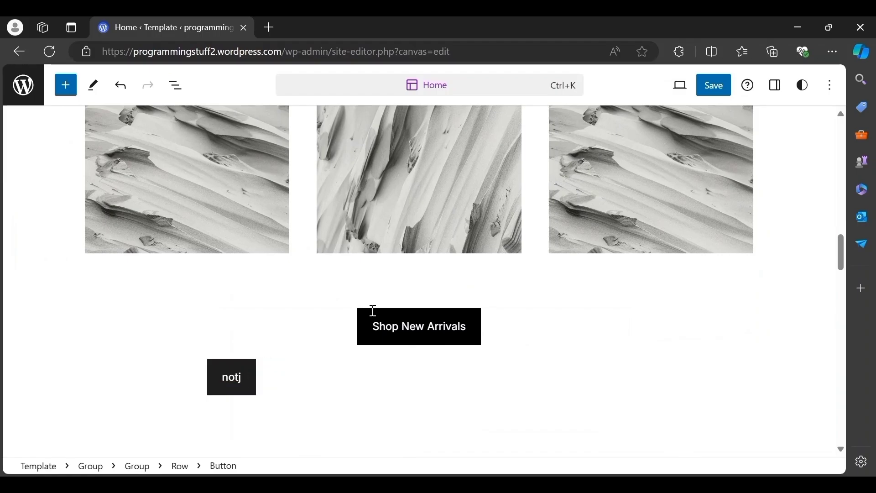
type("hing")
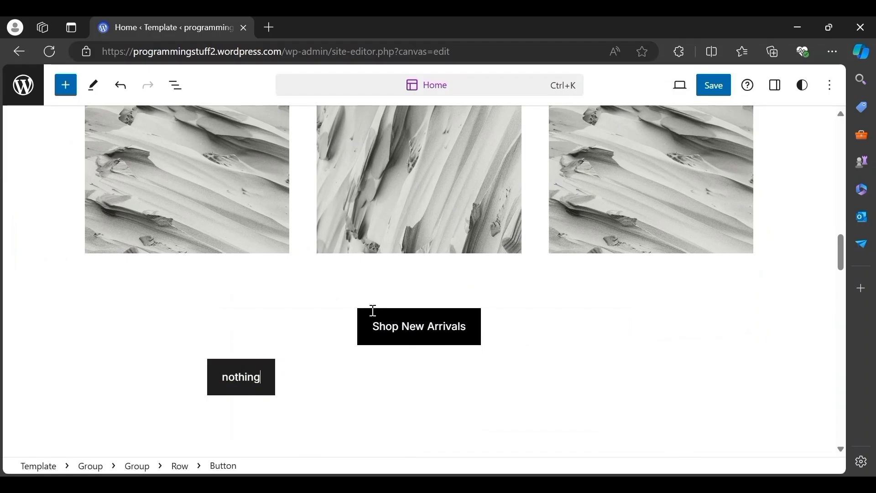
key("shift+Return")
key("BackSpace")
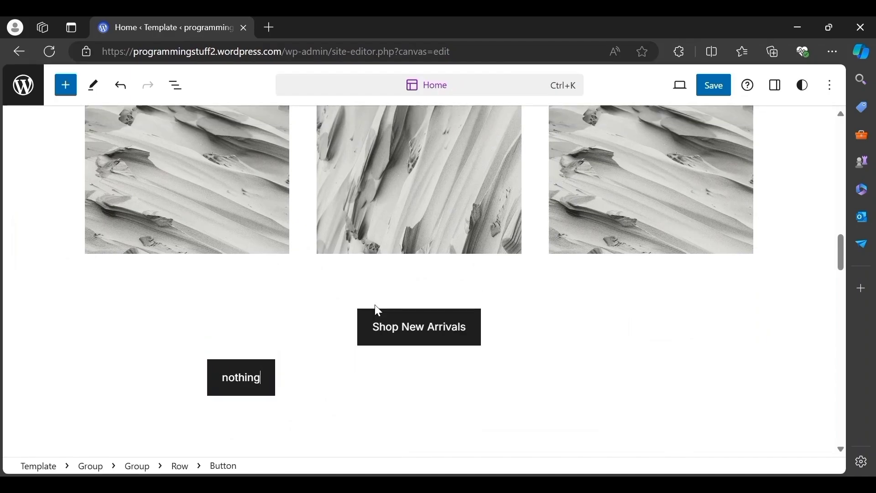
Select the "nothing" button and check its link and text formatting options
left_click(274, 297)
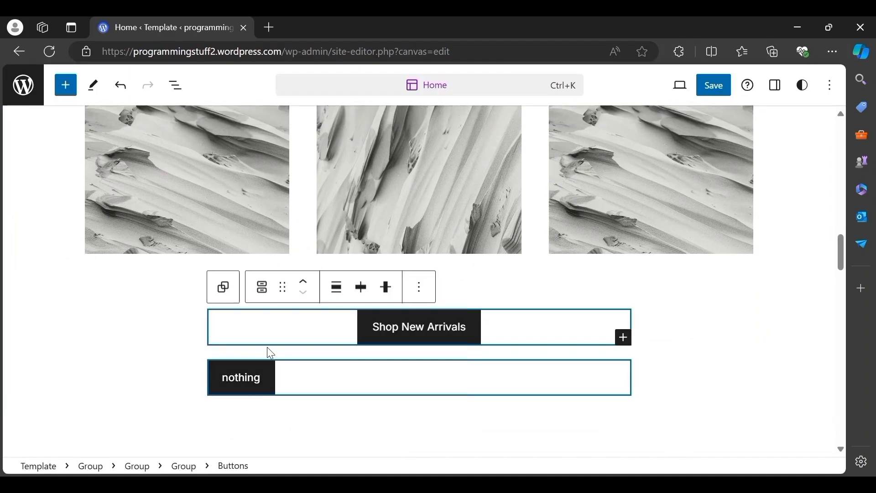
left_click(247, 374)
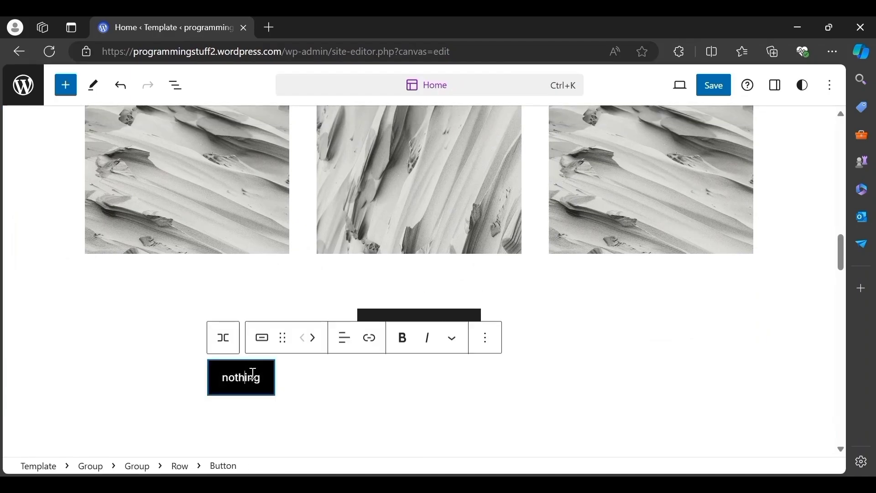
left_click(370, 339)
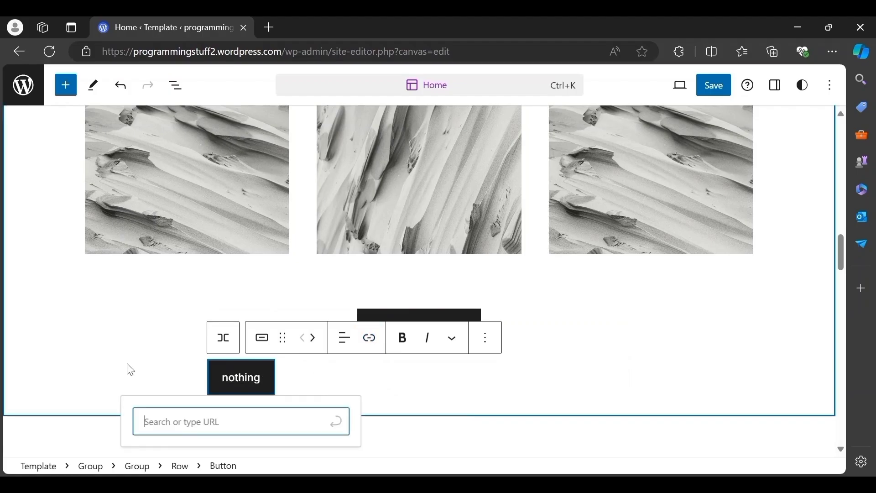
left_click(402, 341)
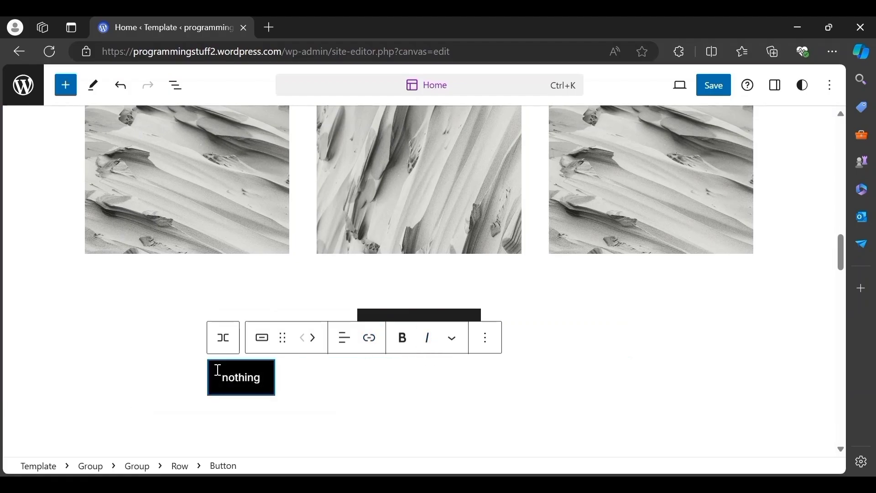
left_click(433, 353)
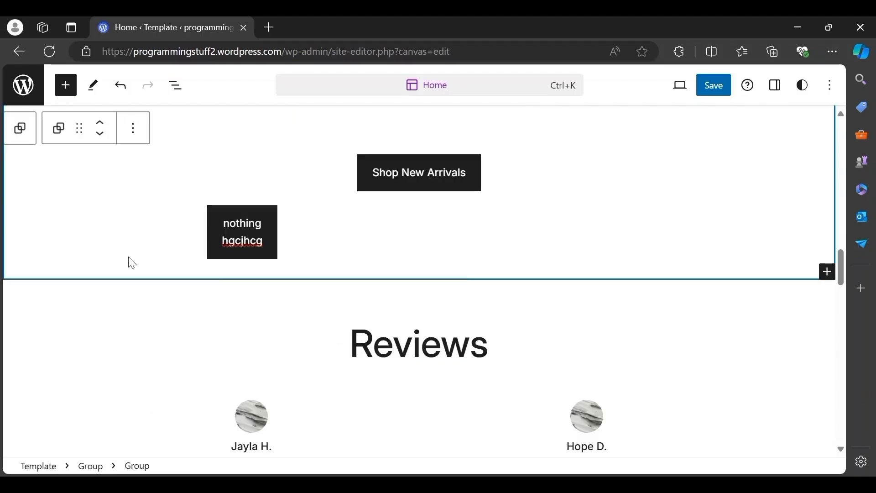
Browse the available blocks, pattern categories and media sources that can be inserted into the page
left_click(66, 85)
scroll(84, 299, "down", 2)
scroll(123, 304, "up", 3)
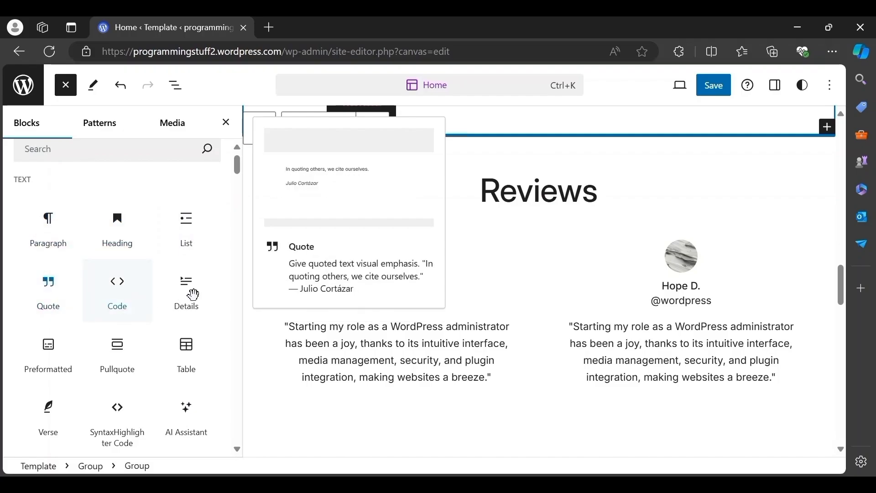
scroll(191, 295, "down", 3)
scroll(195, 295, "down", 10)
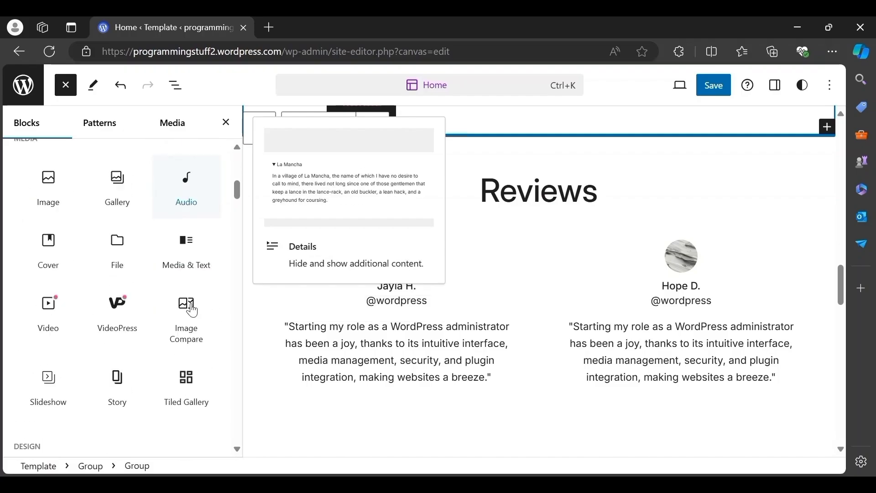
scroll(64, 228, "up", 5)
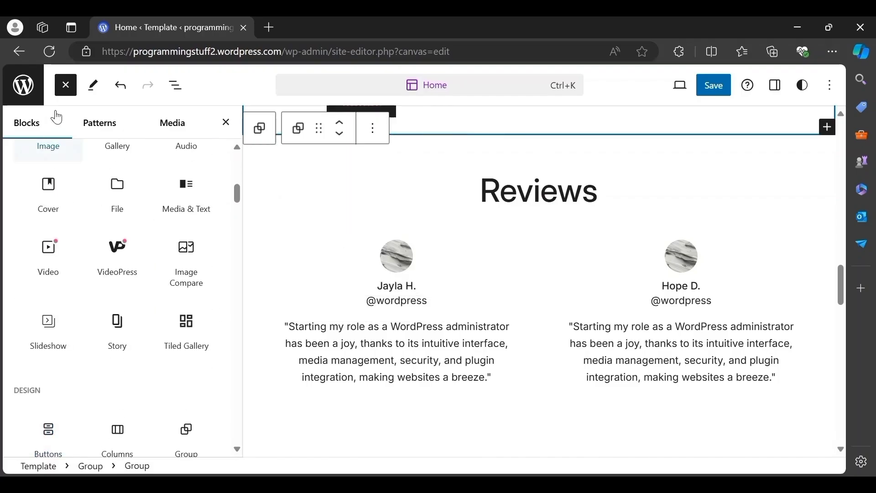
left_click(105, 126)
scroll(151, 256, "down", 5)
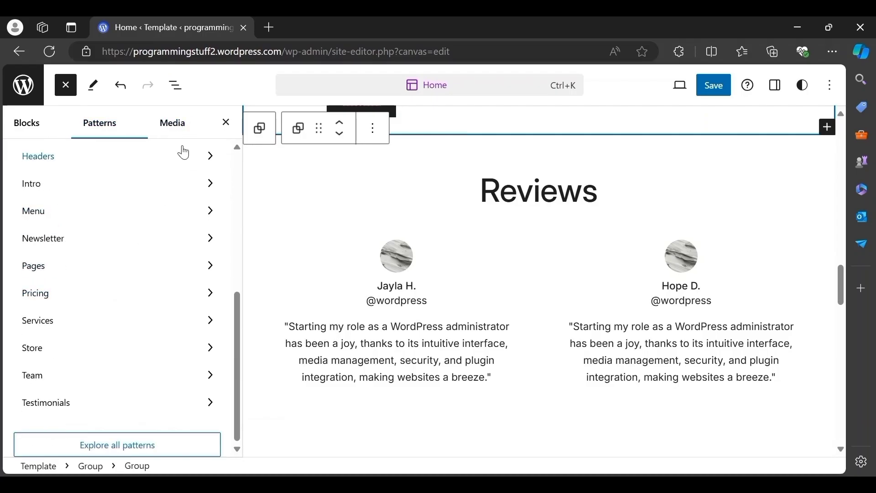
left_click(170, 122)
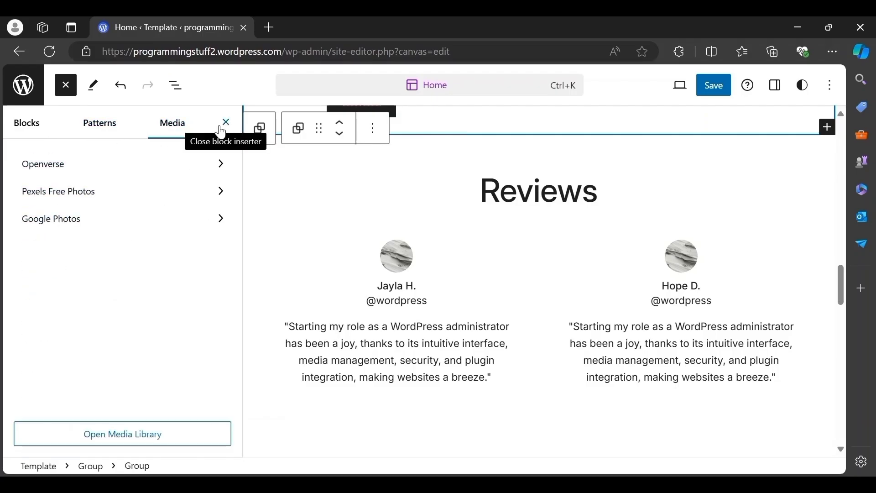
Insert a Pexels free photo of a snow-capped mountain under a blue sky into the Home template
left_click(149, 191)
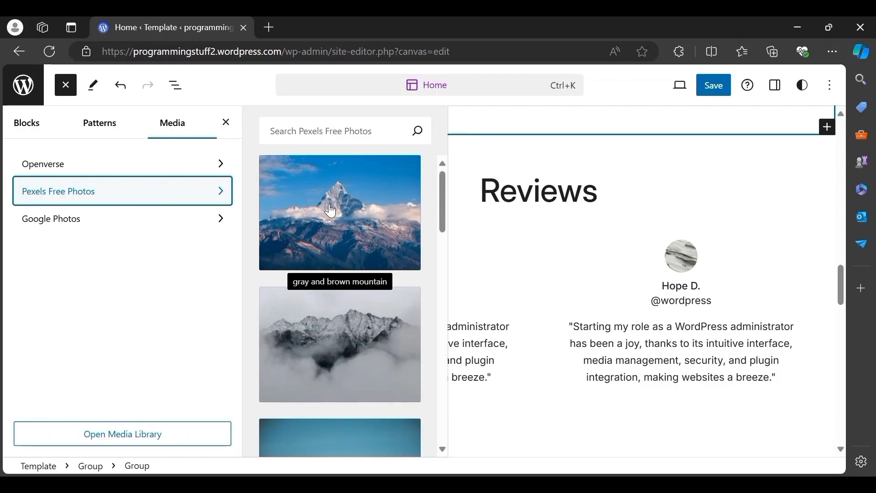
scroll(332, 211, "down", 5)
scroll(522, 234, "down", 8)
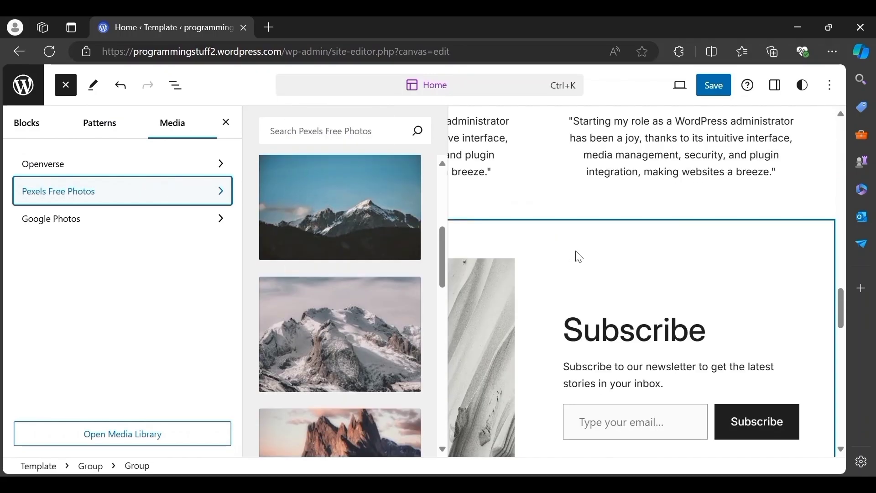
left_click_drag(338, 218, 483, 212)
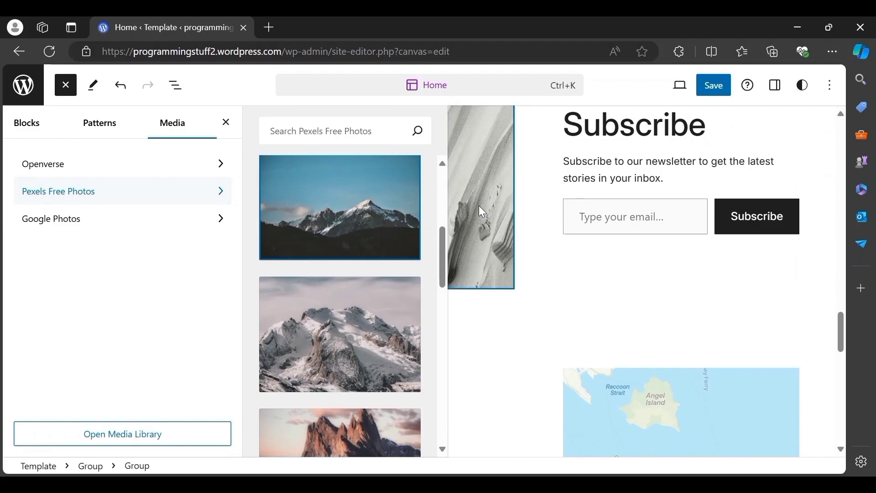
left_click(360, 227)
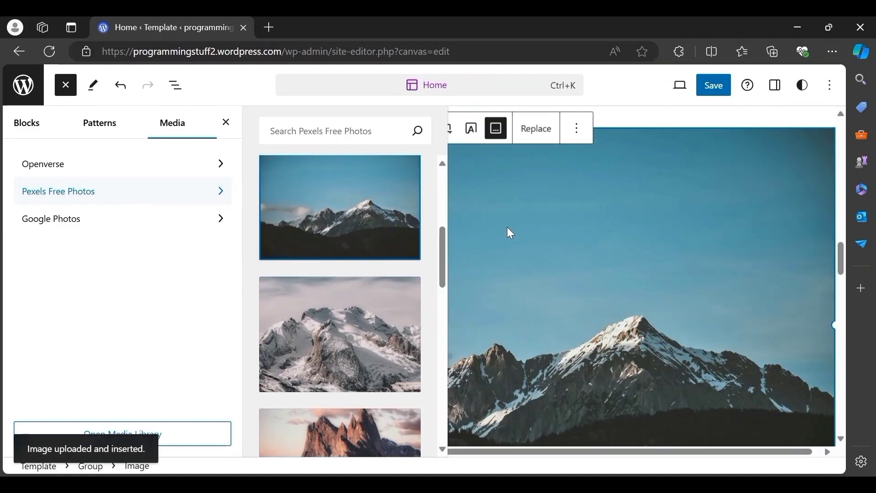
Leave the Home template's editing canvas and return to the site's Design overview
scroll(388, 299, "down", 5)
left_click(472, 299)
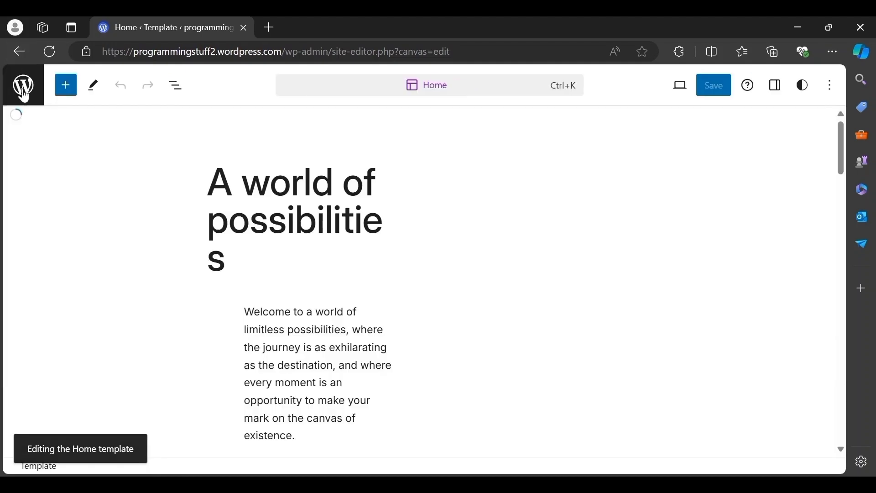
left_click(23, 91)
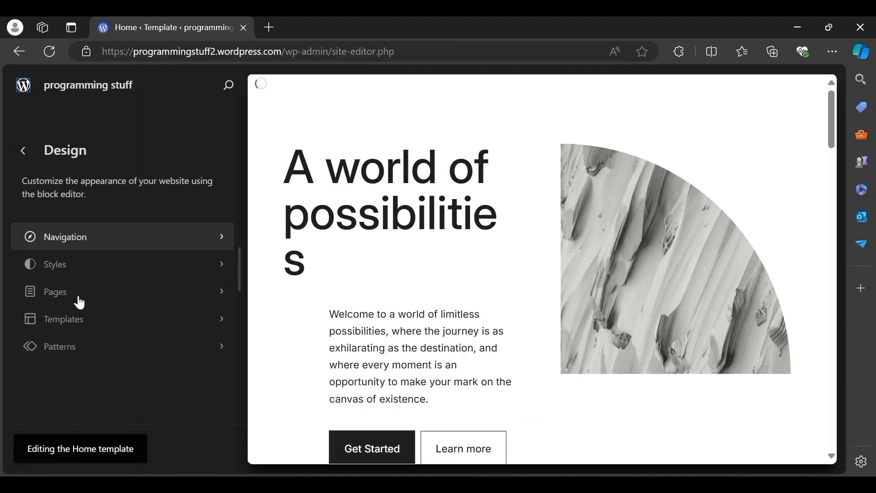
Create a new draft page titled "grocery" from the site's list of pages
left_click(81, 297)
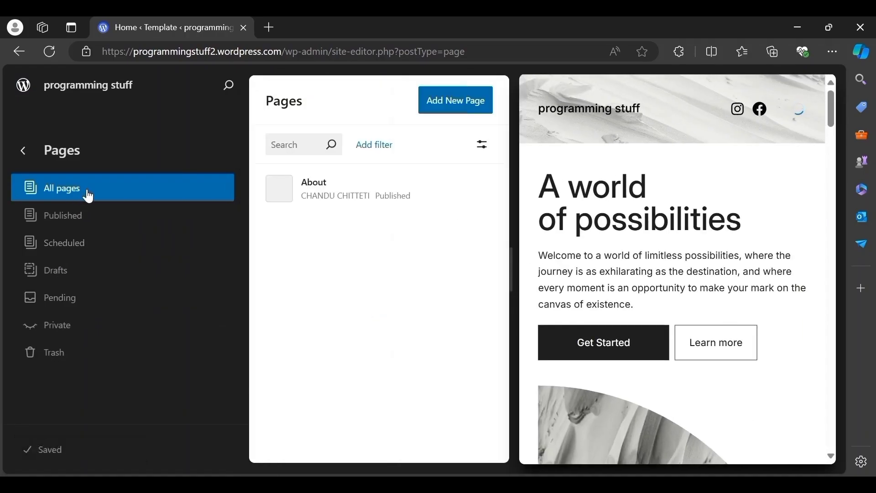
left_click(454, 105)
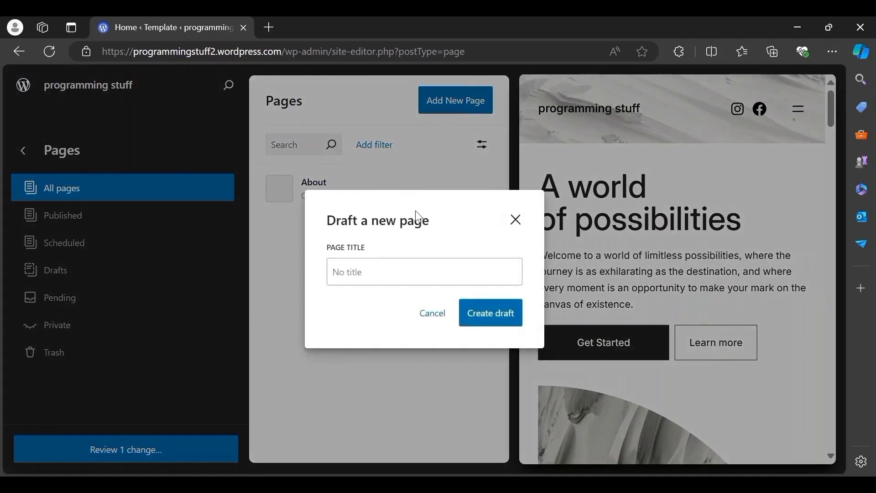
left_click(371, 278)
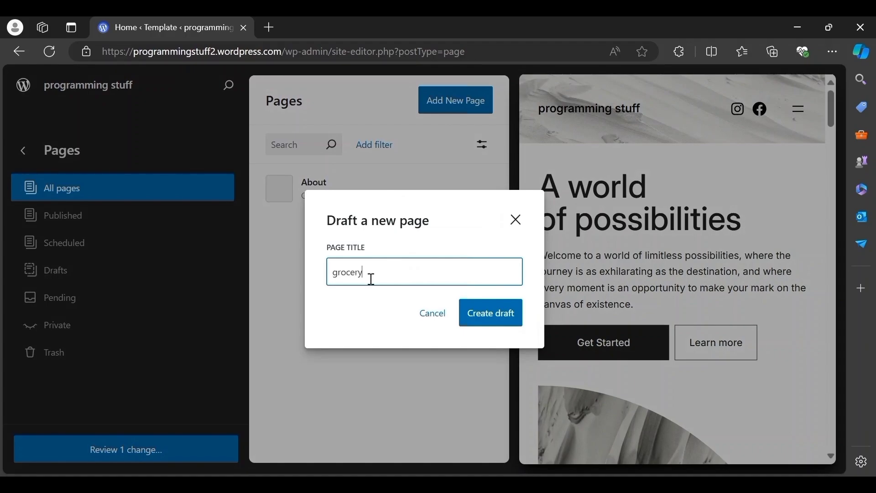
type("grocery")
key("Return")
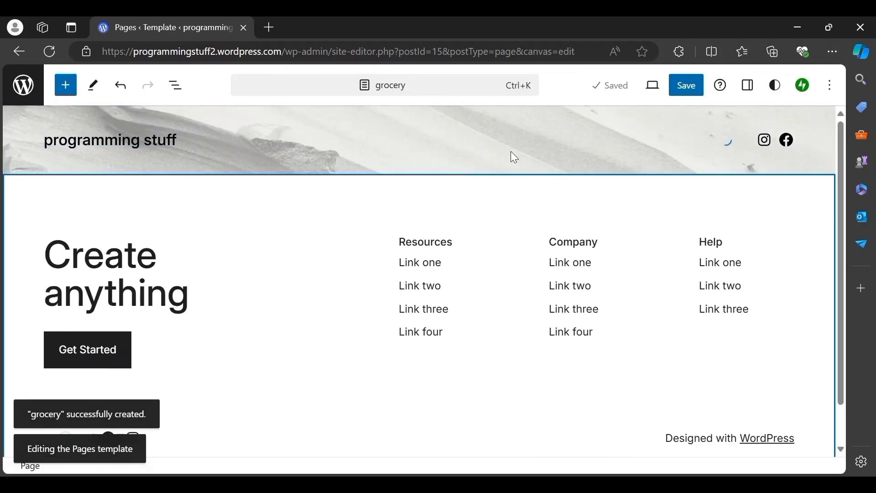
Try adding a Heading block with the text "vlkjvhgkjvgk" to the empty content area of the grocery page
left_click(240, 355)
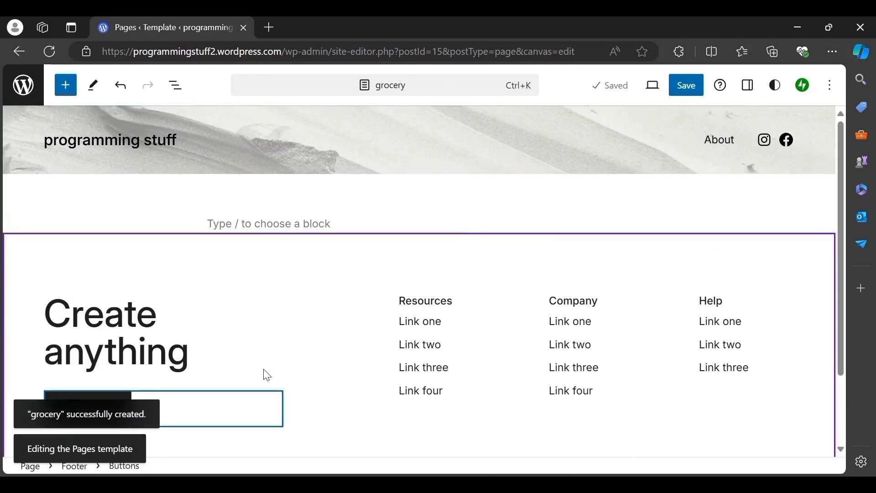
left_click(413, 262)
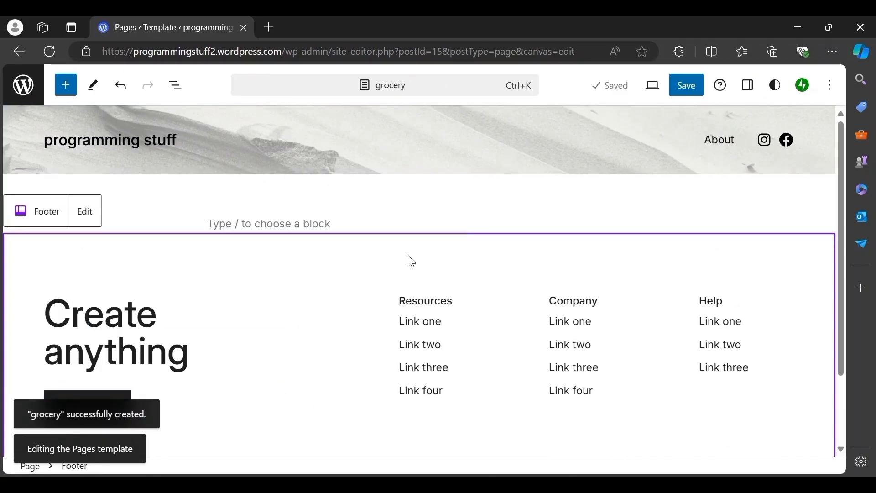
left_click(278, 225)
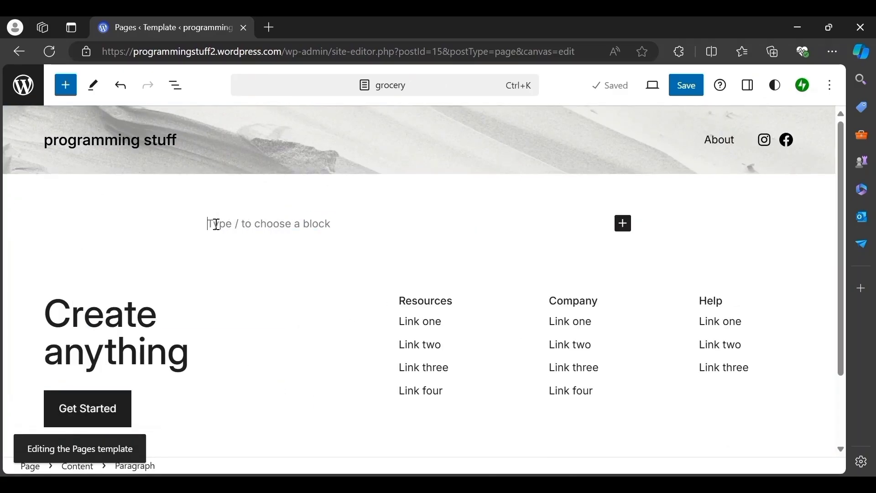
type("/")
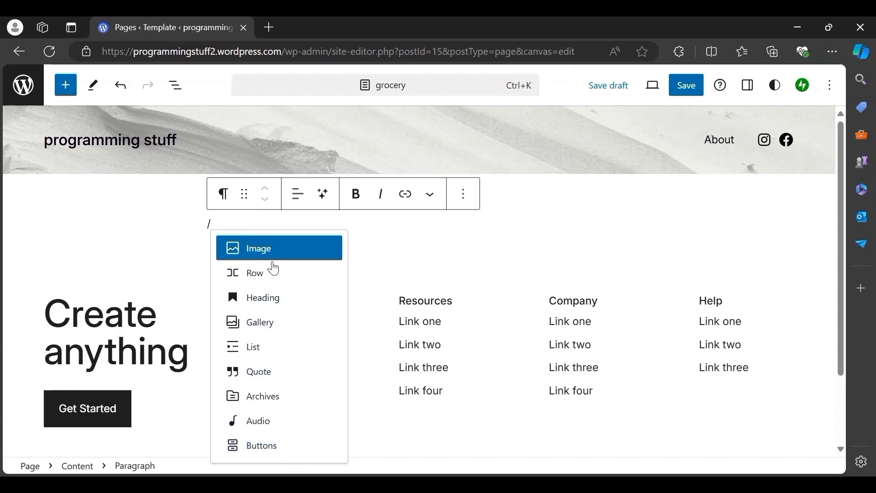
left_click(279, 302)
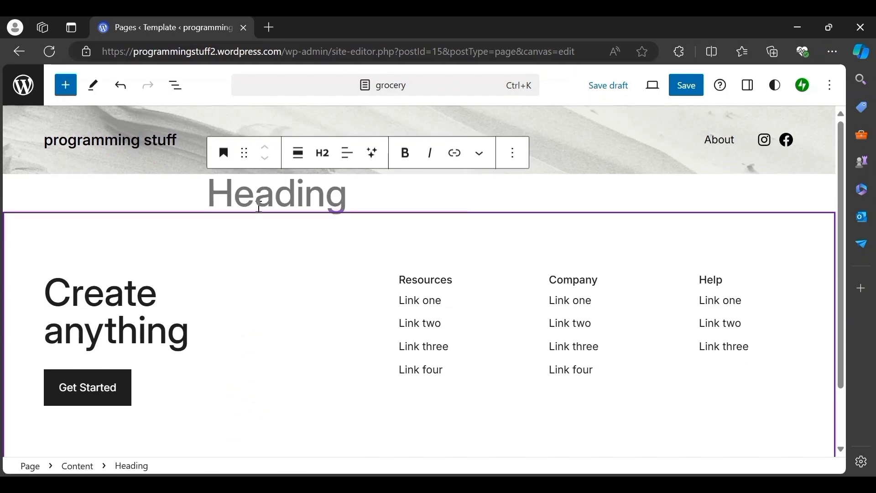
type("vlkjvhgkjvgk")
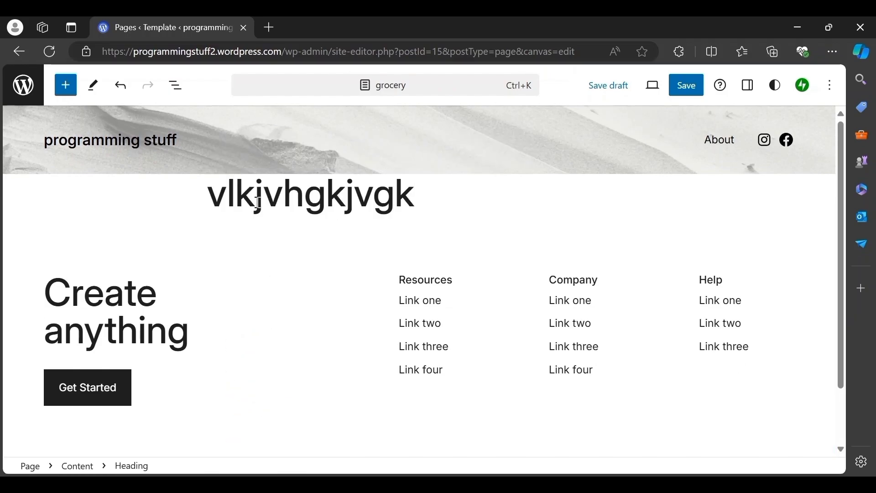
Undo the heading edits on the grocery page and leave its editing canvas
key("Return")
key("ctrl+z")
key("ctrl+z")
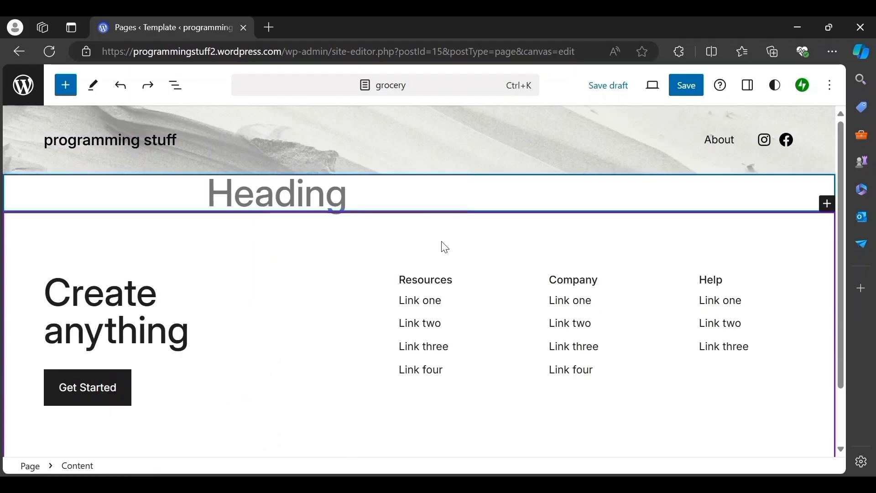
key("Return")
type("/")
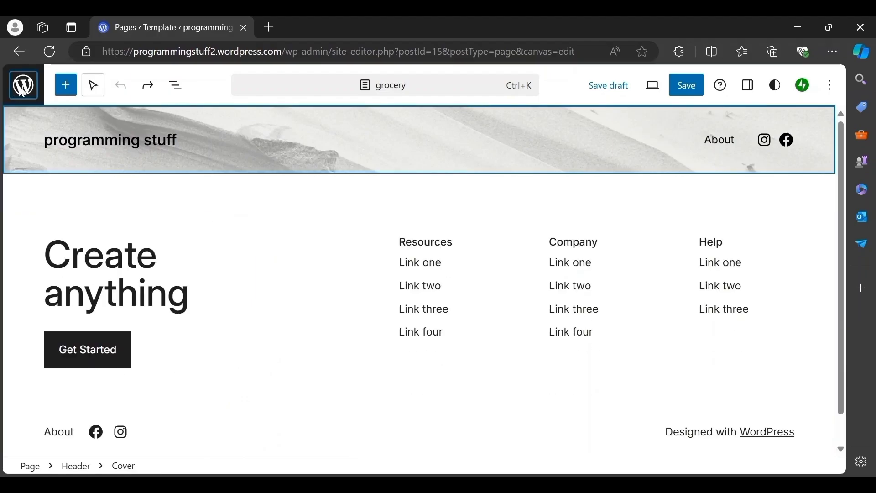
left_click(22, 88)
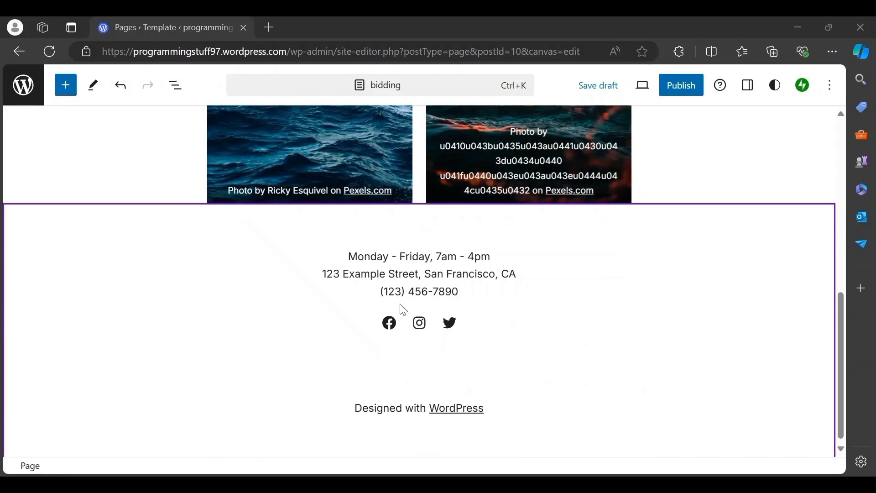
Publish the bidding page with its photo gallery and view the published page
scroll(457, 274, "up", 15)
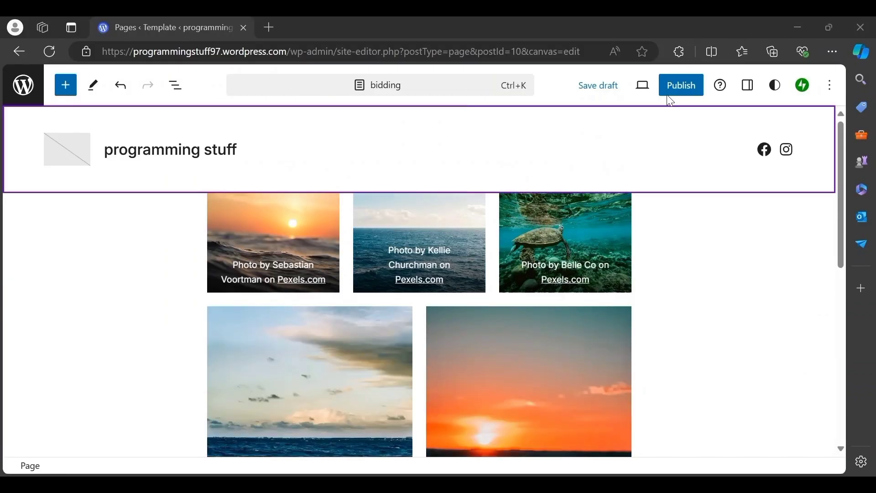
left_click(682, 86)
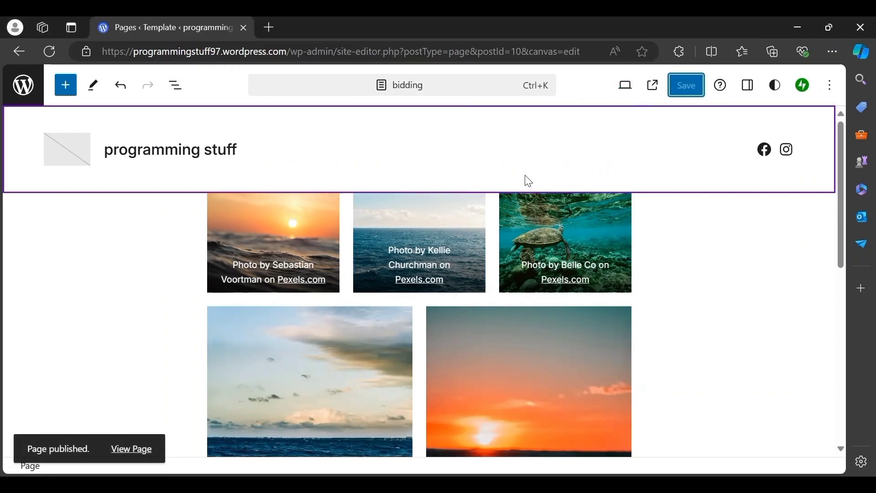
left_click(129, 450)
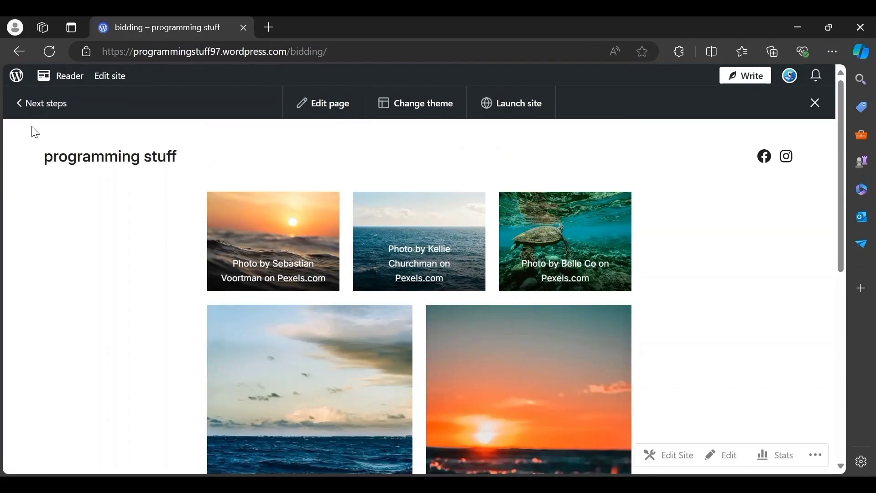
Return to the site's launch checklist and launch programmingstuff97.wordpress.com
left_click(24, 76)
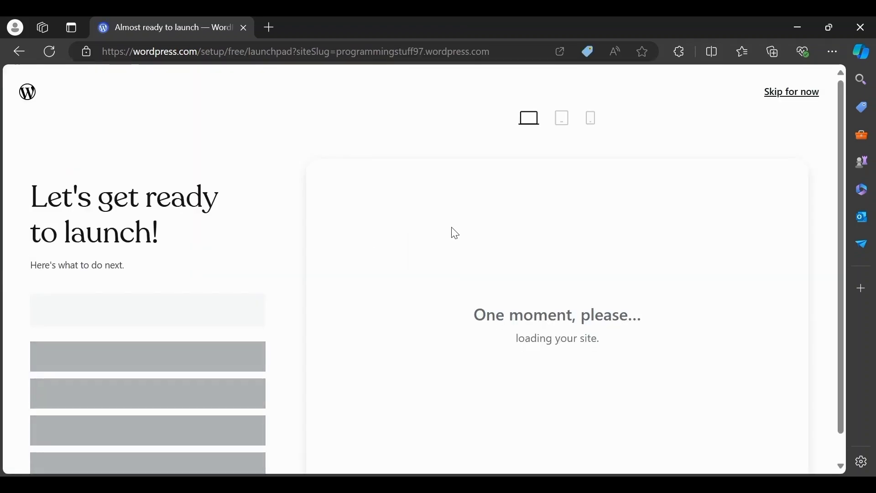
scroll(162, 327, "down", 3)
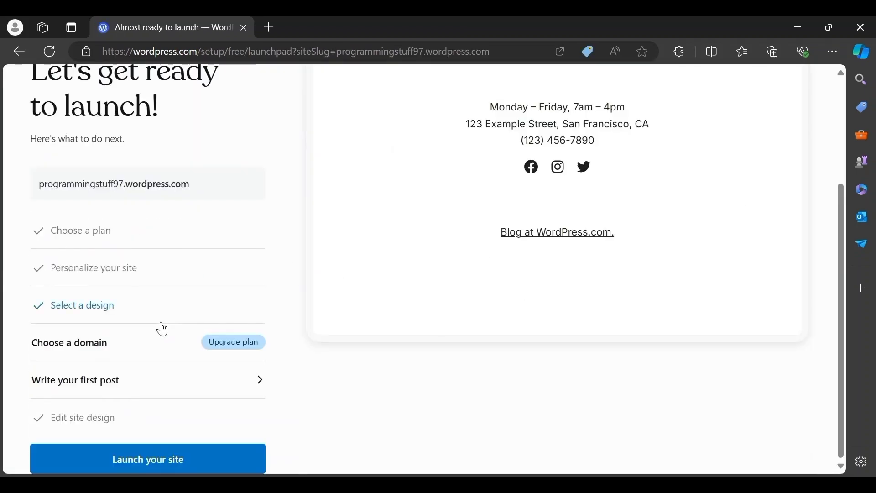
left_click(148, 461)
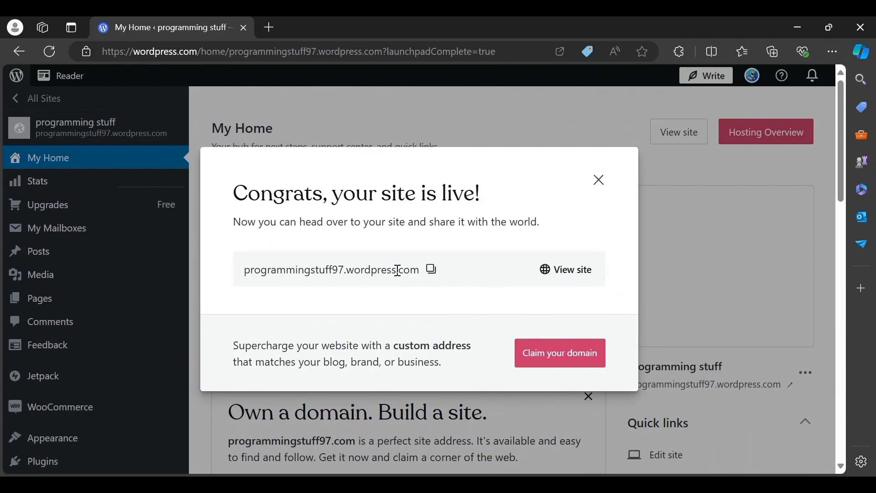
View the launched site, close that view, and look over the site's preview from My Home
left_click(576, 272)
key("ctrl+w")
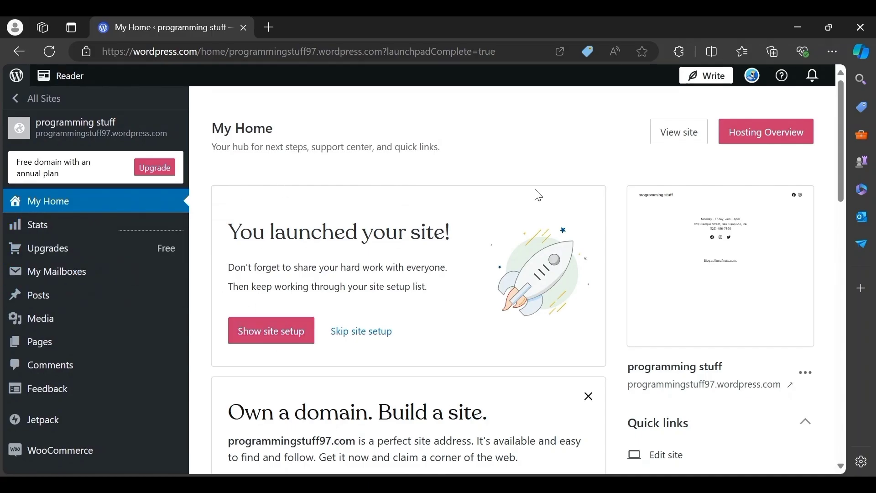
left_click(679, 132)
scroll(91, 333, "down", 3)
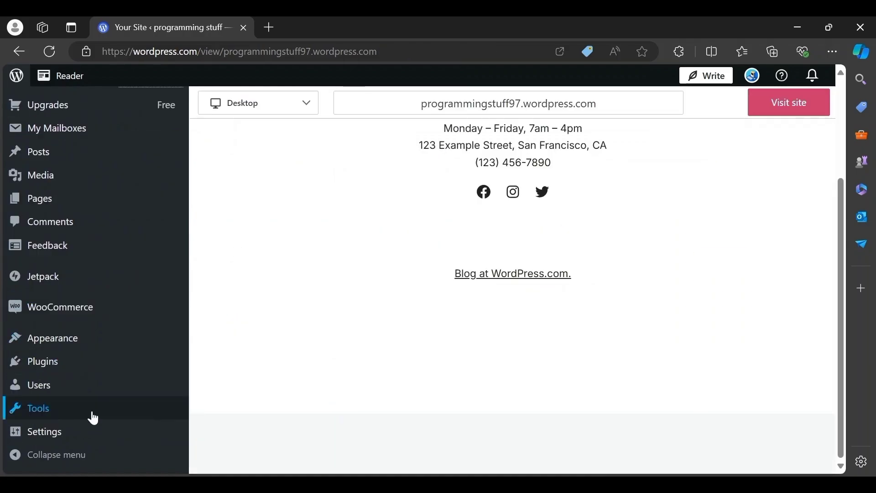
Go to the site's general settings and open the option to delete the site permanently
left_click(57, 443)
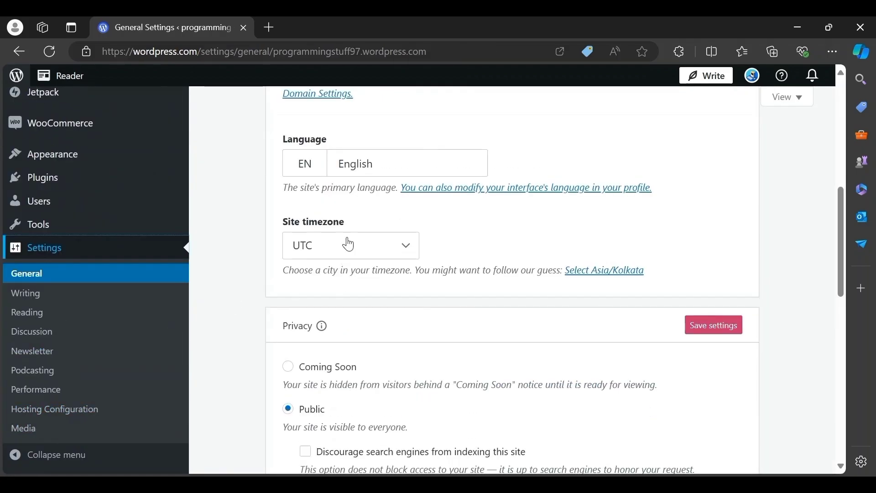
scroll(319, 237, "up", 10)
scroll(515, 167, "down", 20)
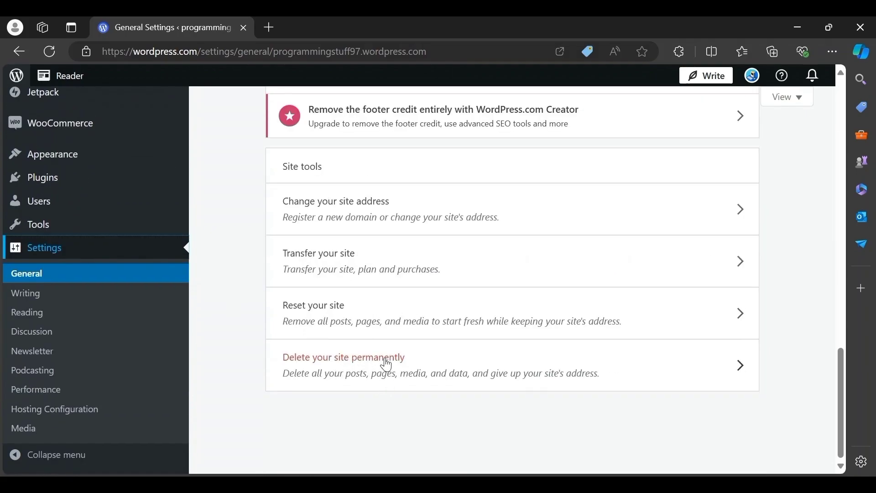
left_click(344, 361)
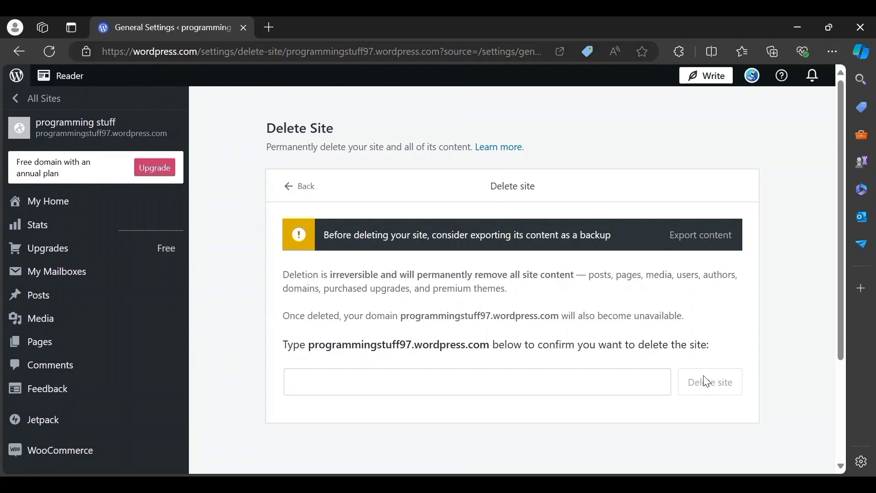
Confirm the deletion with the address programmingstuff97.wordpress.com, delete the site permanently, and reload the page
left_click(447, 387)
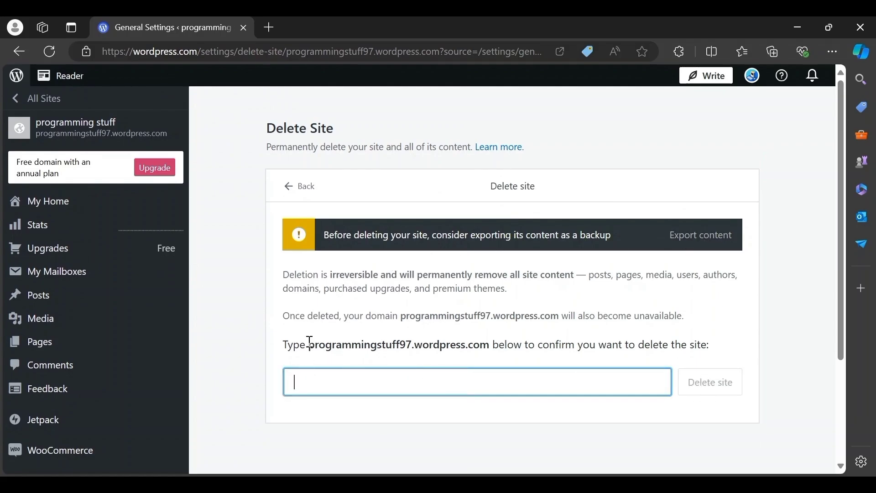
left_click_drag(309, 347, 483, 347)
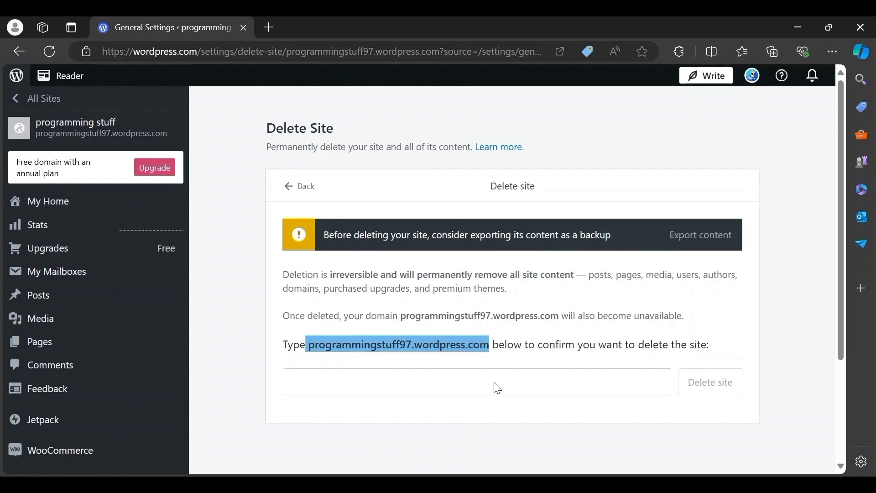
left_click(397, 380)
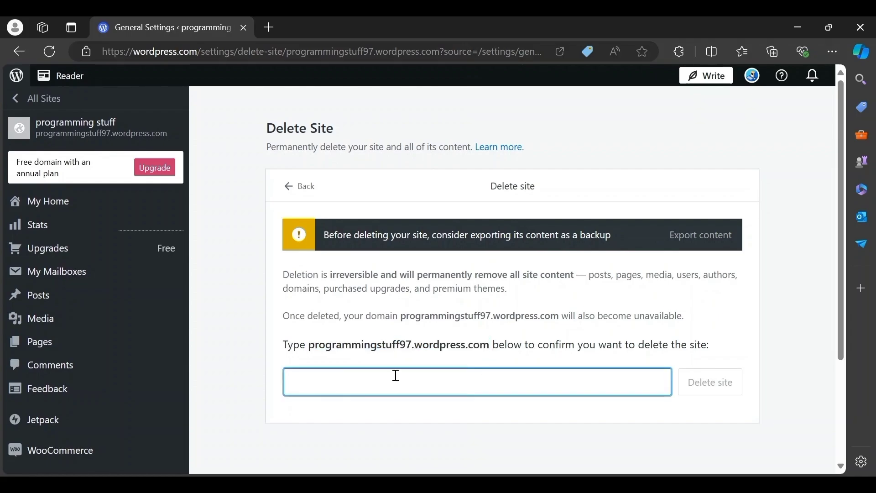
type("programmingstuff97.wordpress.com")
left_click(729, 392)
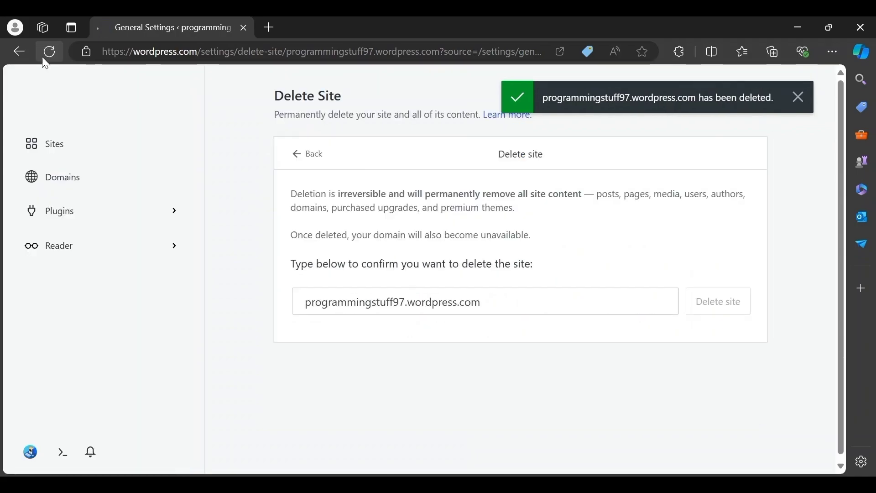
left_click(48, 52)
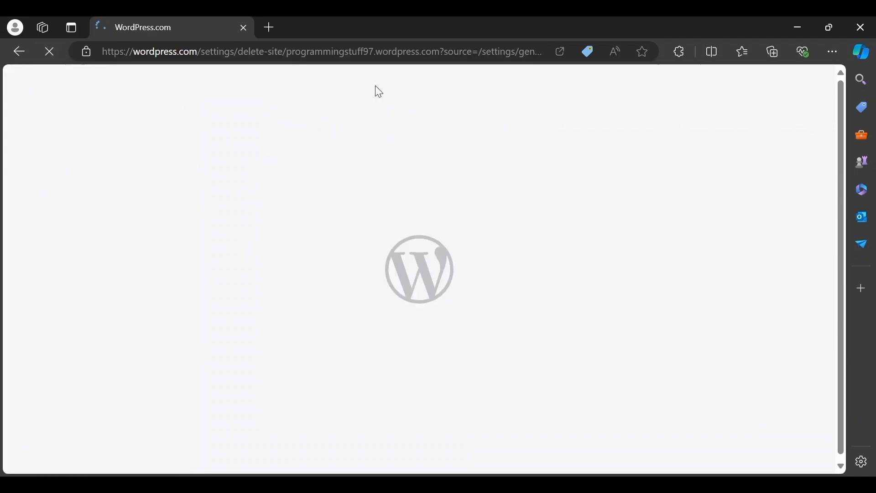